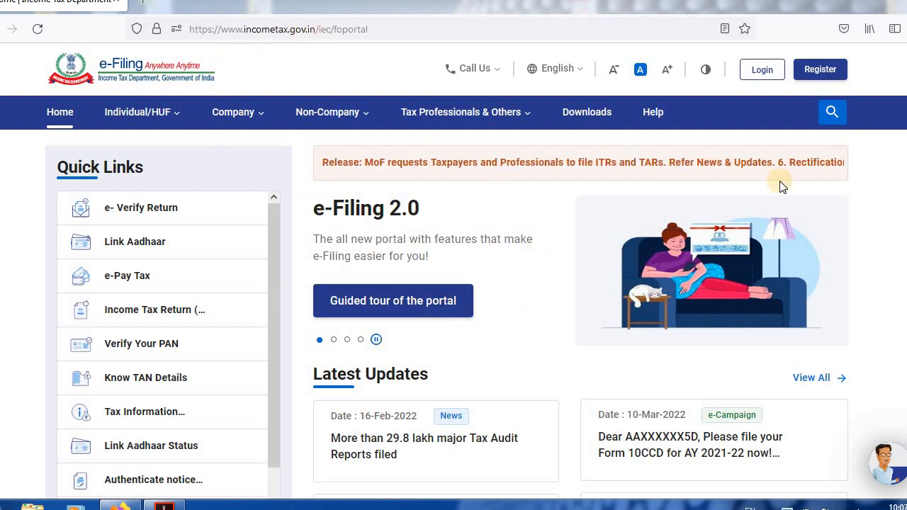
Log in to the e-Filing account with the taxpayer's user ID and the account password, confirming the secure access message.
{"action": "left_click", "coordinate": [761, 73]}
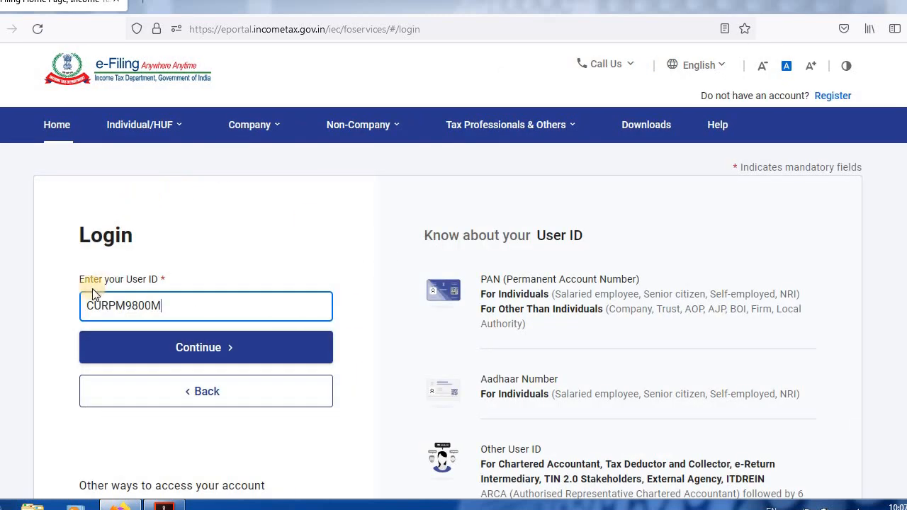
{"action": "left_click", "coordinate": [204, 354]}
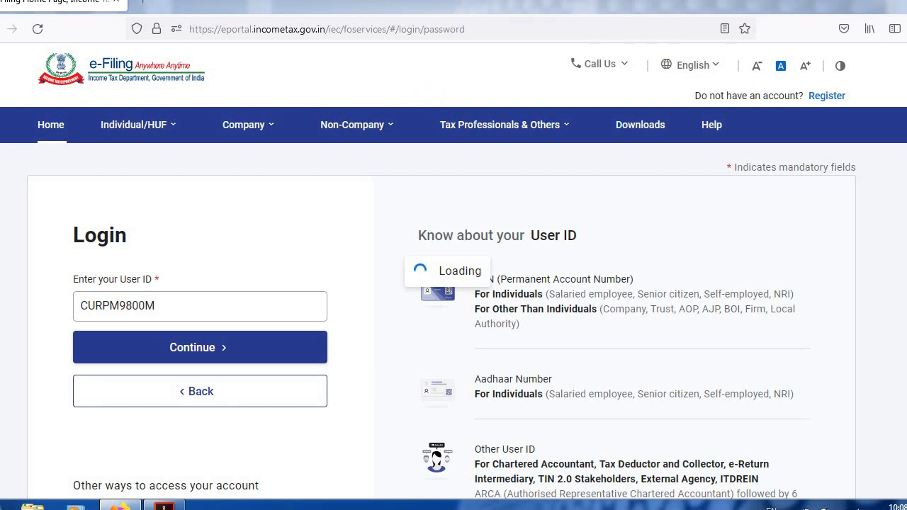
{"action": "left_click", "coordinate": [314, 331]}
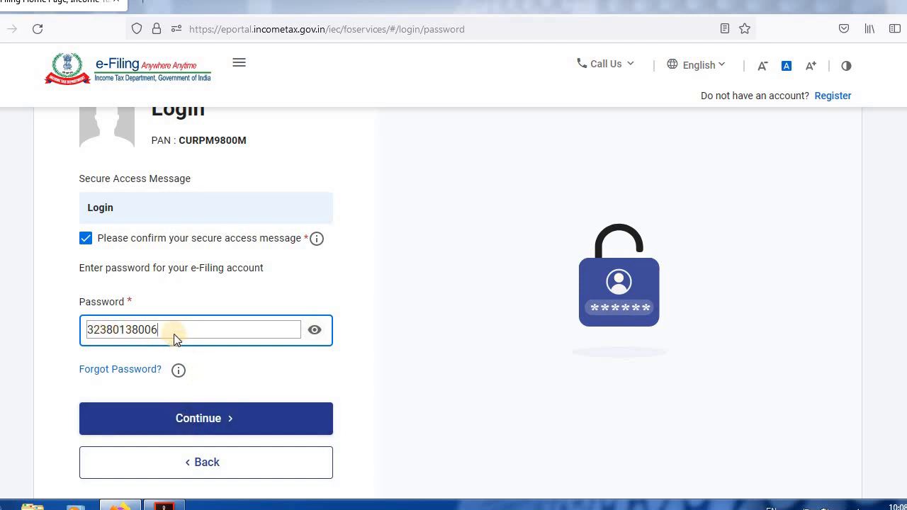
{"action": "key", "text": "ctrl+a"}
{"action": "left_click", "coordinate": [314, 329]}
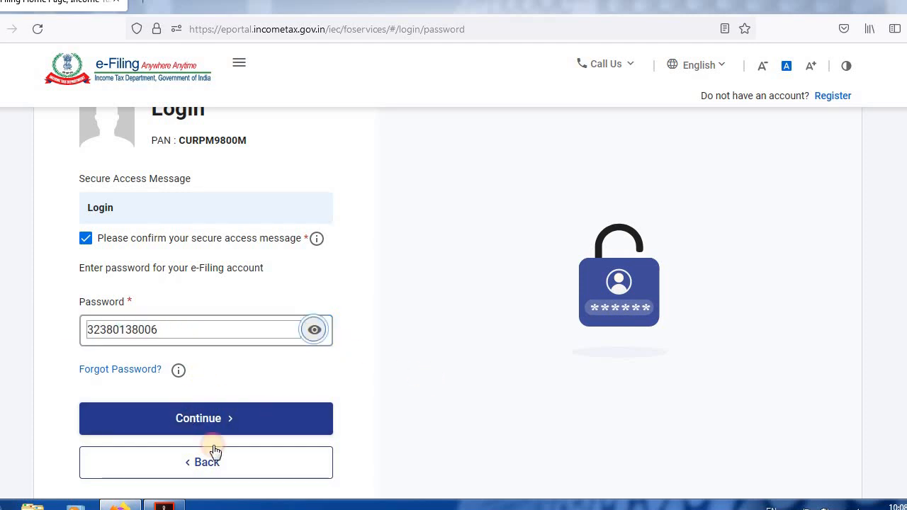
{"action": "left_click_drag", "start_coordinate": [178, 330], "coordinate": [86, 329]}
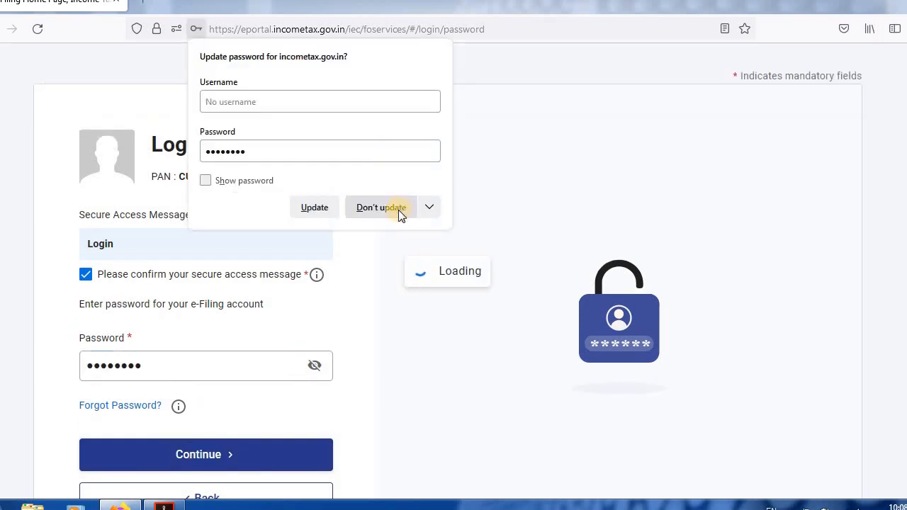
{"action": "left_click", "coordinate": [393, 210]}
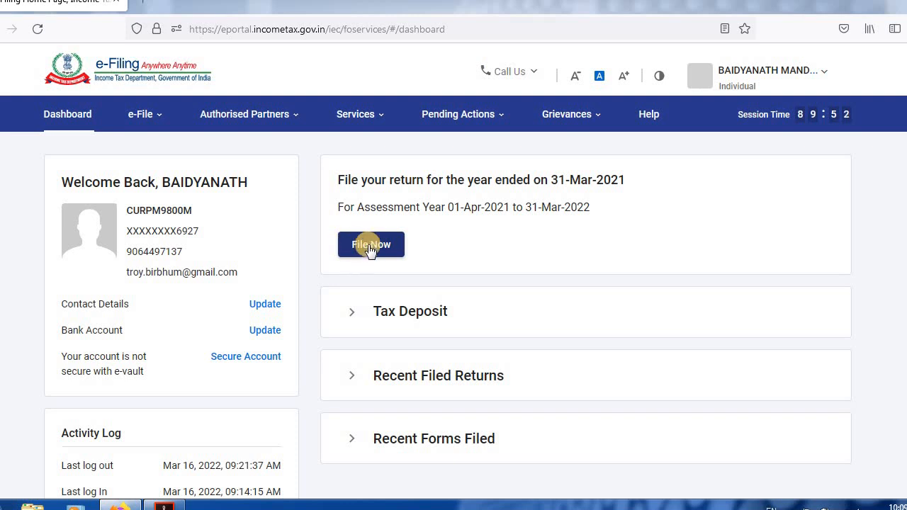
{"action": "left_click", "coordinate": [140, 117]}
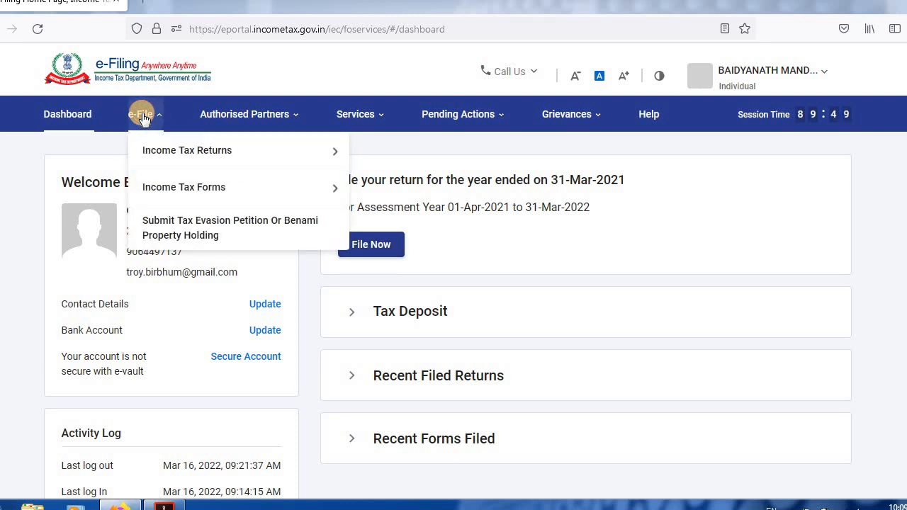
{"action": "left_click", "coordinate": [142, 120]}
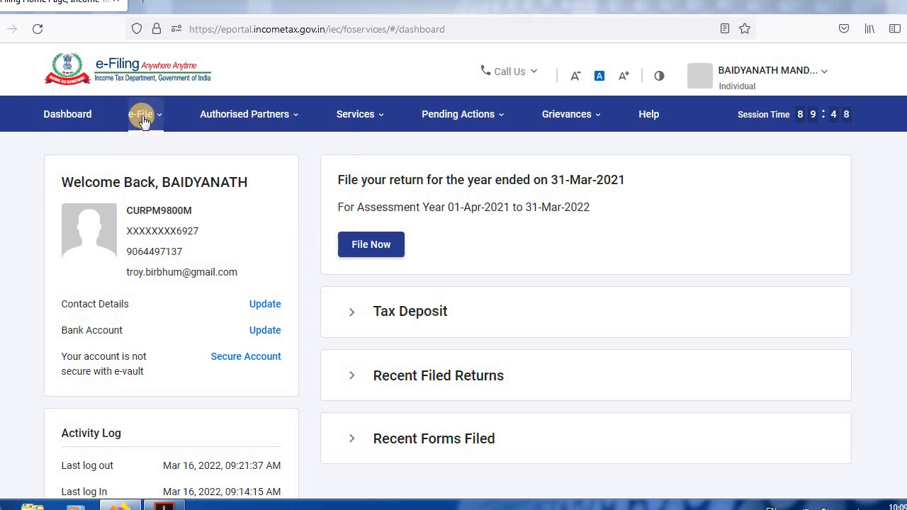
{"action": "left_click", "coordinate": [141, 120]}
{"action": "left_click", "coordinate": [141, 116]}
{"action": "left_click", "coordinate": [150, 116]}
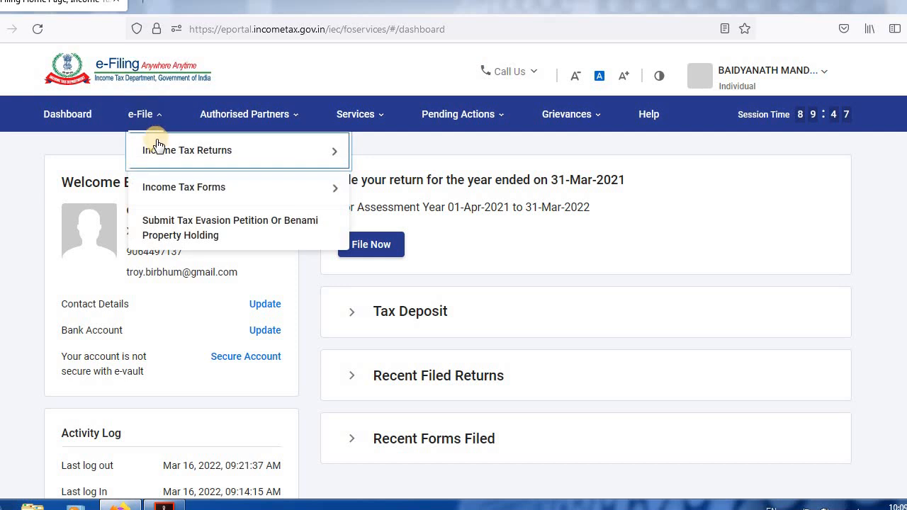
{"action": "left_click", "coordinate": [145, 117]}
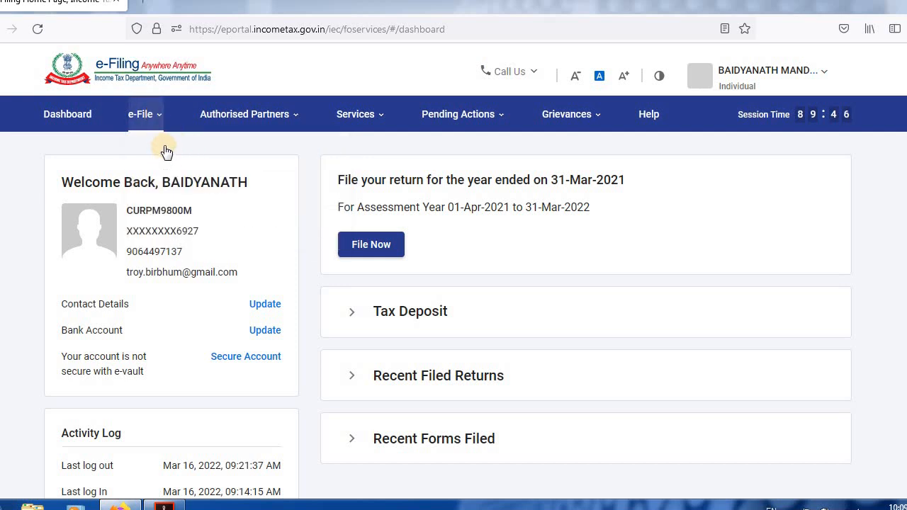
{"action": "left_click", "coordinate": [147, 116]}
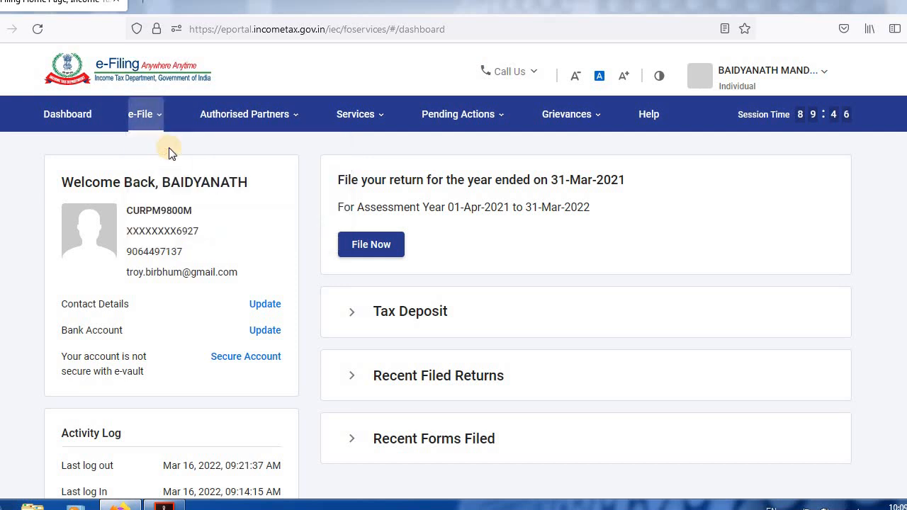
{"action": "left_click", "coordinate": [153, 126]}
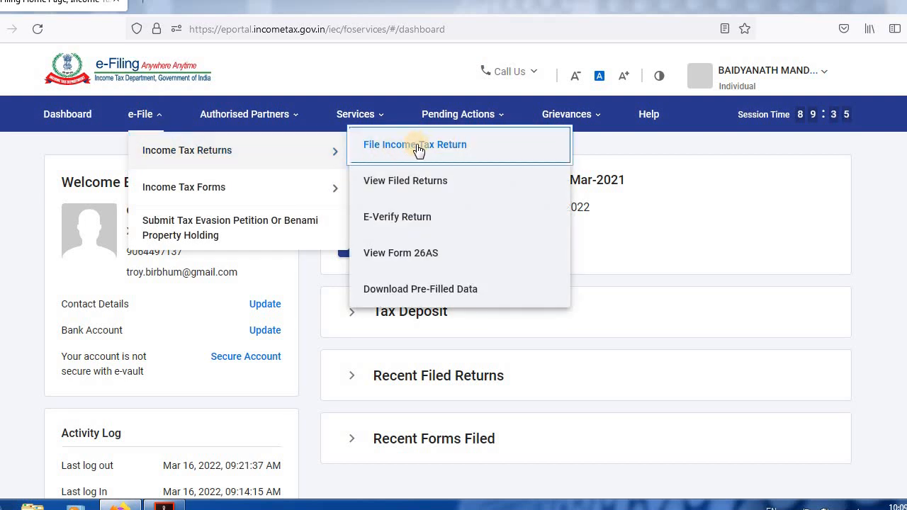
{"action": "left_click", "coordinate": [662, 225]}
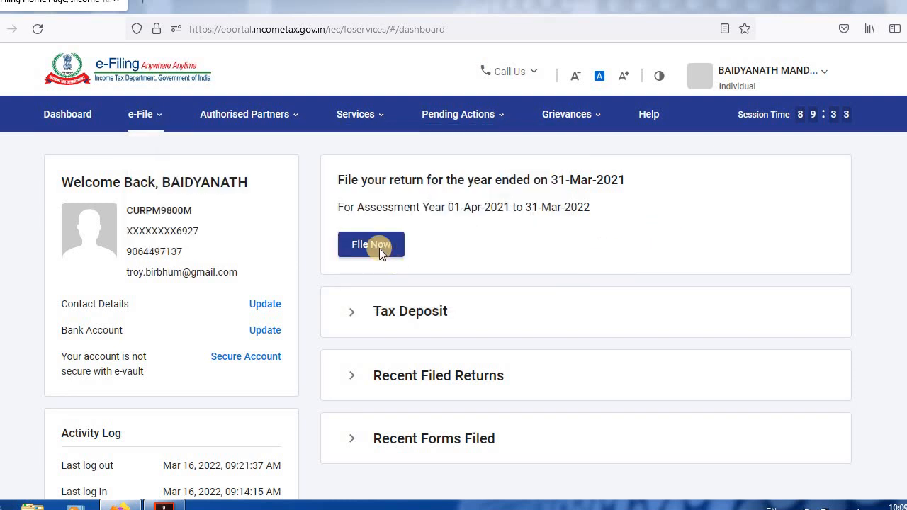
Begin filing an income tax return for assessment year 2021-22 (Current A.Y.) with Online as the mode of filing.
{"action": "left_click", "coordinate": [366, 245]}
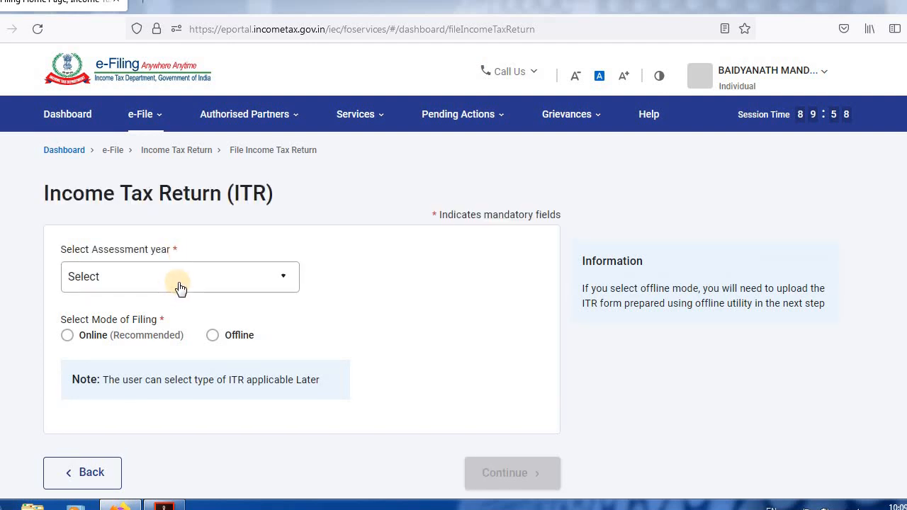
{"action": "left_click", "coordinate": [181, 287]}
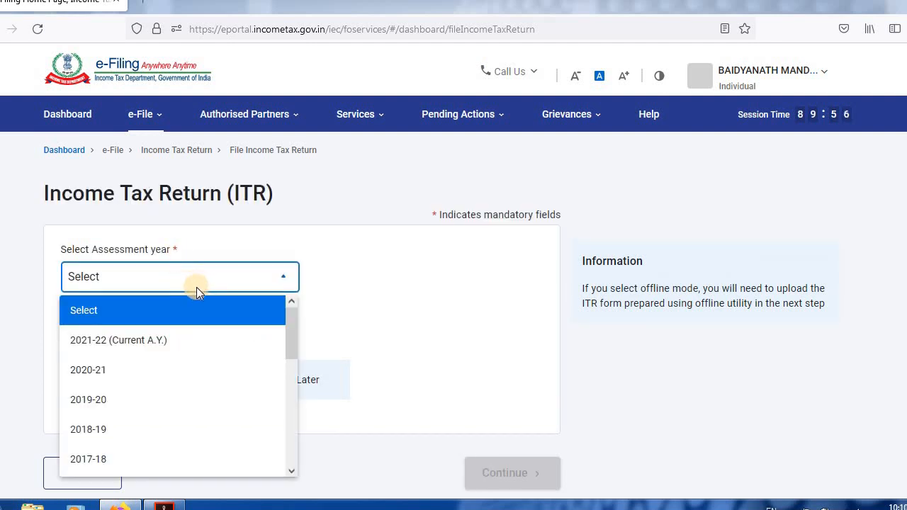
{"action": "left_click", "coordinate": [115, 343]}
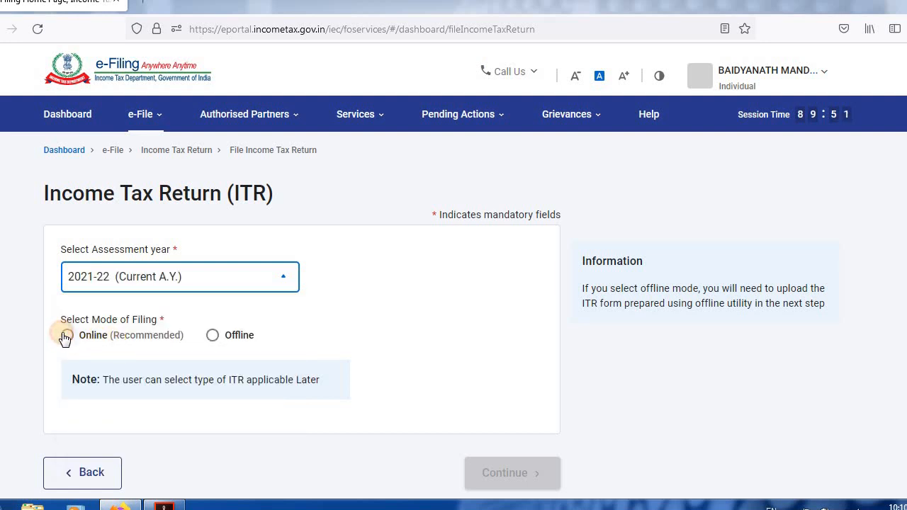
{"action": "left_click", "coordinate": [66, 336]}
{"action": "left_click", "coordinate": [505, 480]}
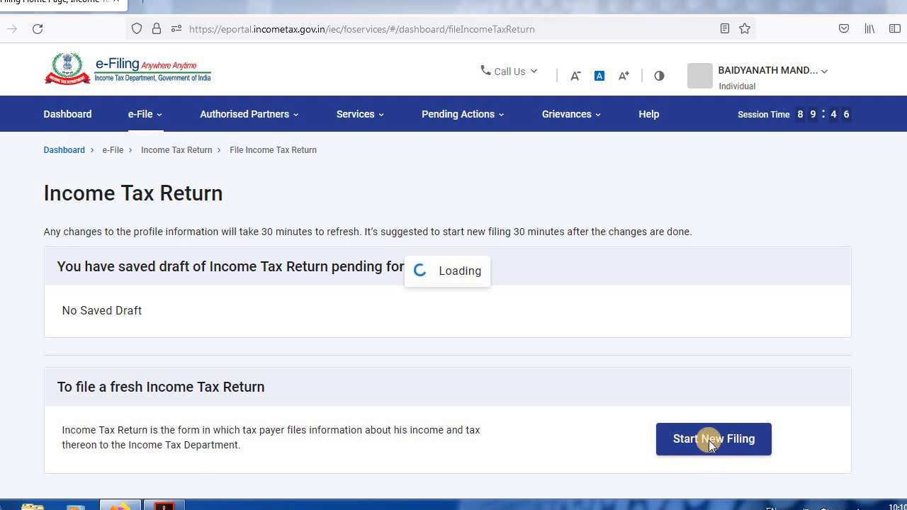
Start a new filing and set the applicable status to Individual.
{"action": "left_click", "coordinate": [712, 487]}
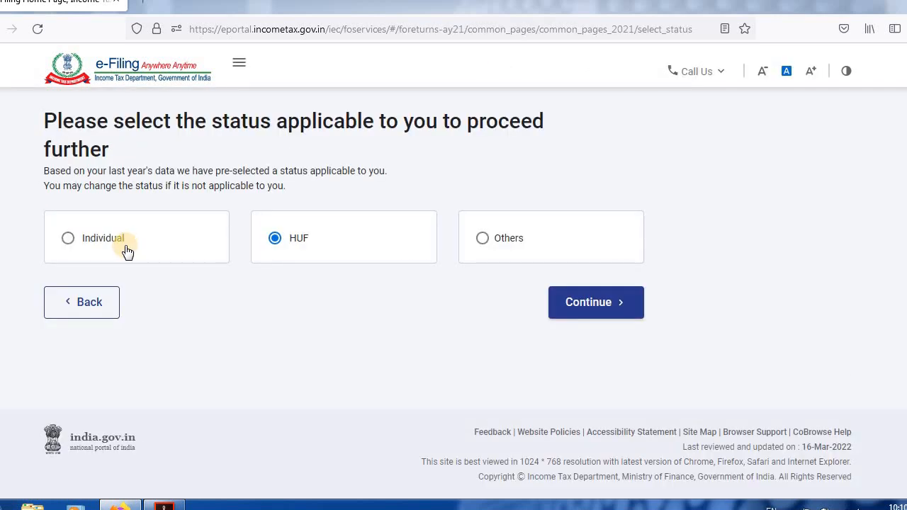
{"action": "left_click", "coordinate": [69, 239]}
{"action": "left_click", "coordinate": [591, 304]}
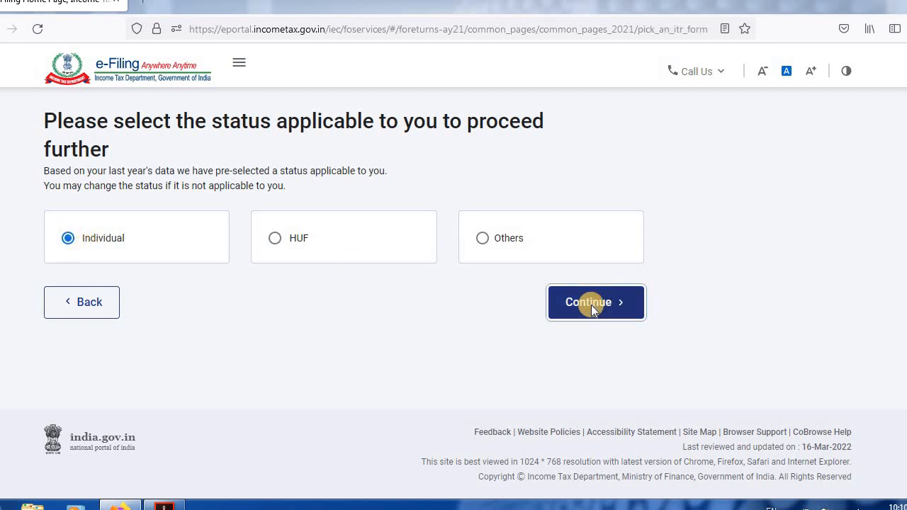
Proceed with the ITR-4 form and select Others as the reason for filing the return.
{"action": "left_click", "coordinate": [525, 368]}
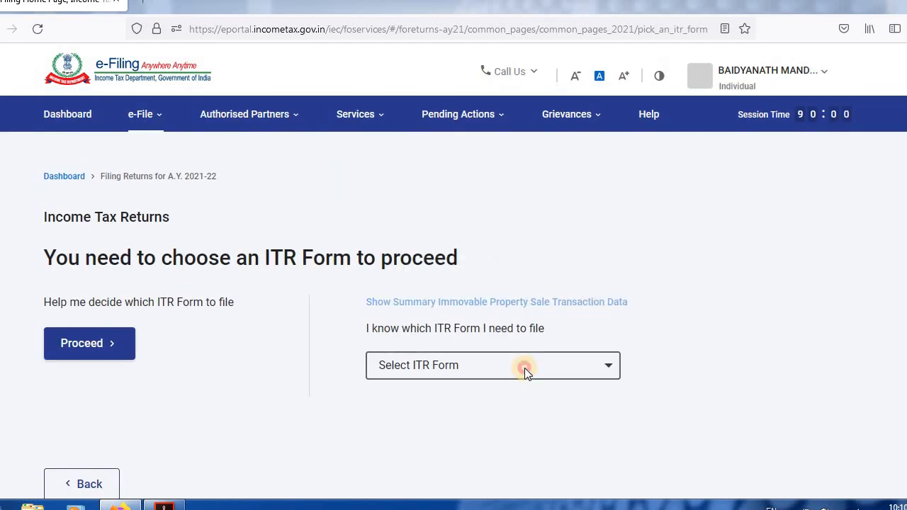
{"action": "left_click", "coordinate": [409, 276]}
{"action": "left_click", "coordinate": [467, 375]}
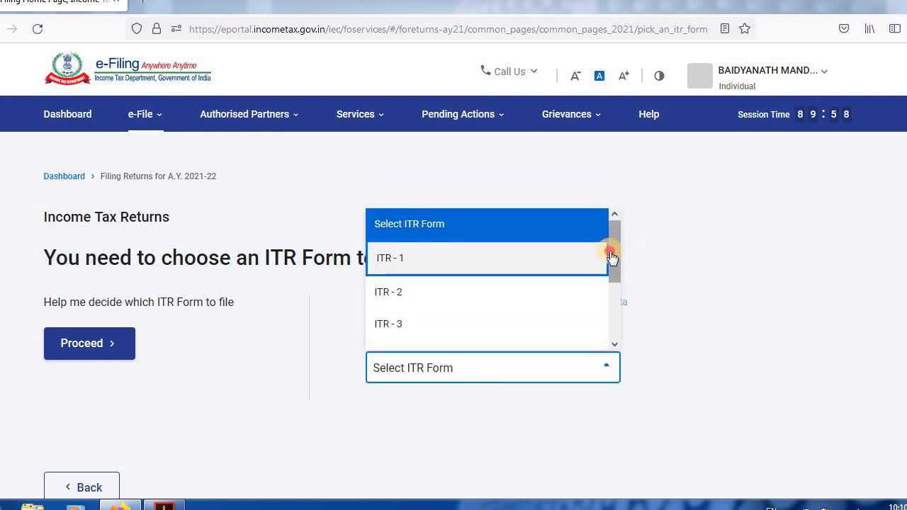
{"action": "scroll", "coordinate": [612, 311], "scroll_direction": "down", "scroll_amount": 2}
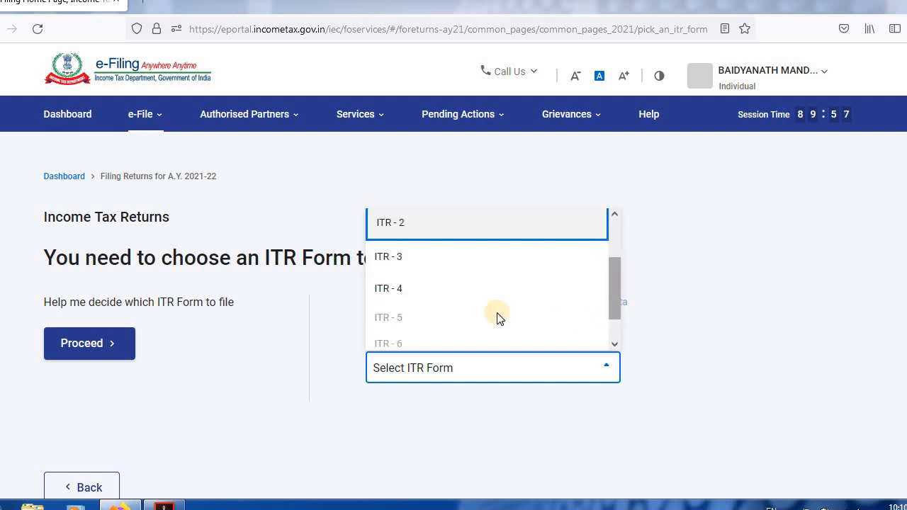
{"action": "left_click", "coordinate": [412, 292]}
{"action": "scroll", "coordinate": [464, 344], "scroll_direction": "down", "scroll_amount": 3}
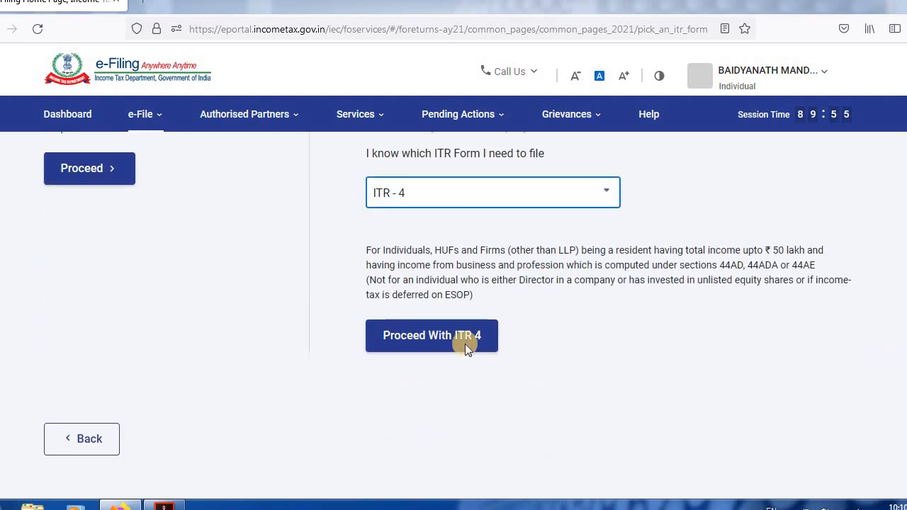
{"action": "scroll", "coordinate": [427, 340], "scroll_direction": "down", "scroll_amount": 1}
{"action": "left_click", "coordinate": [423, 303]}
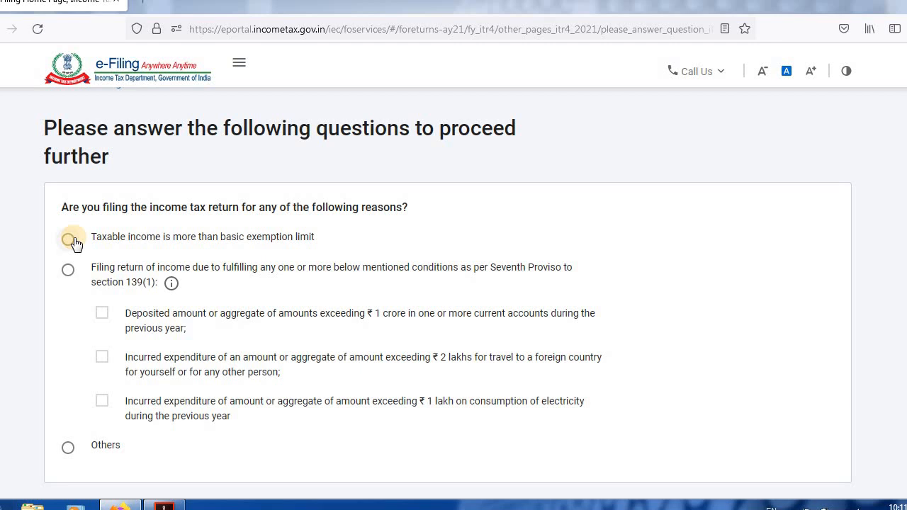
{"action": "left_click", "coordinate": [67, 449]}
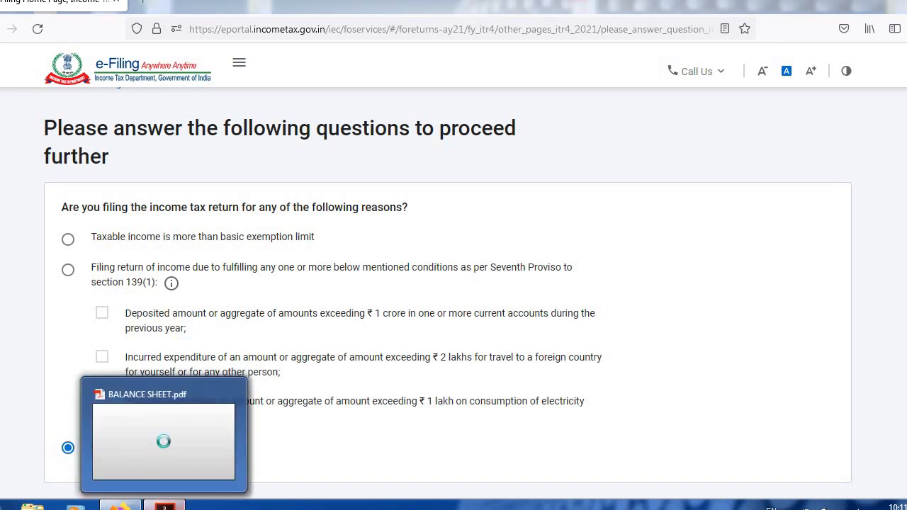
Switch to BALANCE SHEET.pdf, review the business accounts down to the net profit, and return to the e-Filing portal.
{"action": "left_click", "coordinate": [164, 506]}
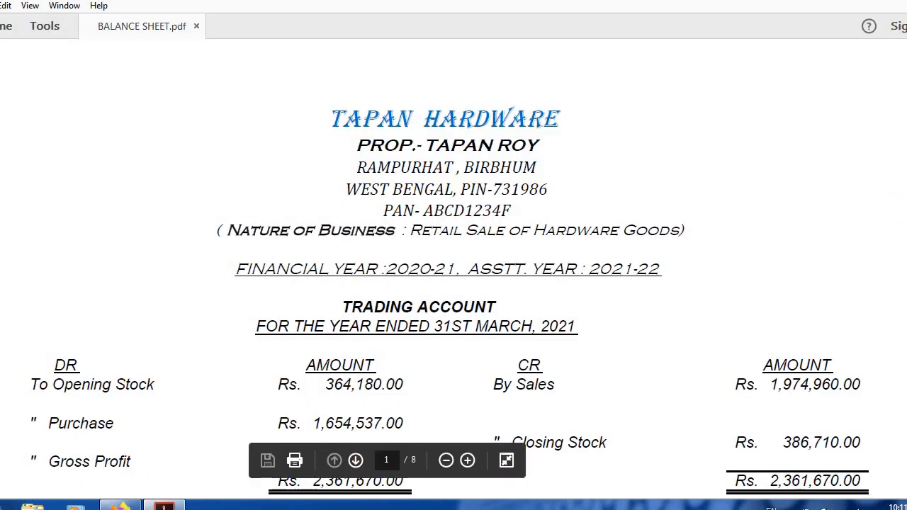
{"action": "scroll", "coordinate": [454, 262], "scroll_direction": "down", "scroll_amount": 10}
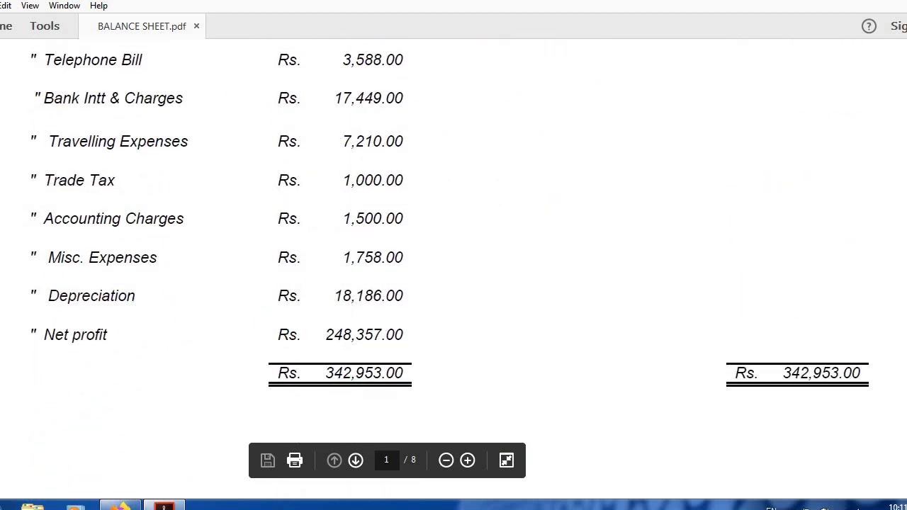
{"action": "scroll", "coordinate": [454, 262], "scroll_direction": "down", "scroll_amount": 10}
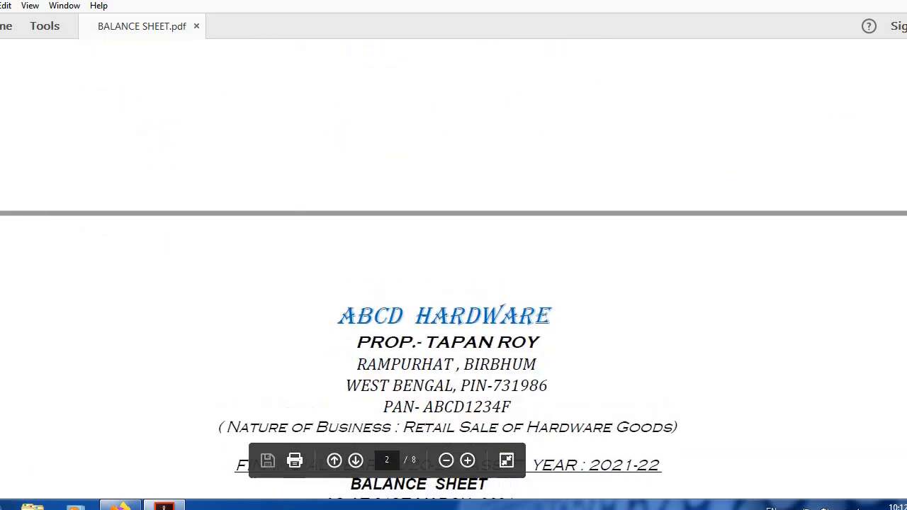
{"action": "scroll", "coordinate": [453, 262], "scroll_direction": "up", "scroll_amount": 8}
{"action": "scroll", "coordinate": [454, 262], "scroll_direction": "down", "scroll_amount": 3}
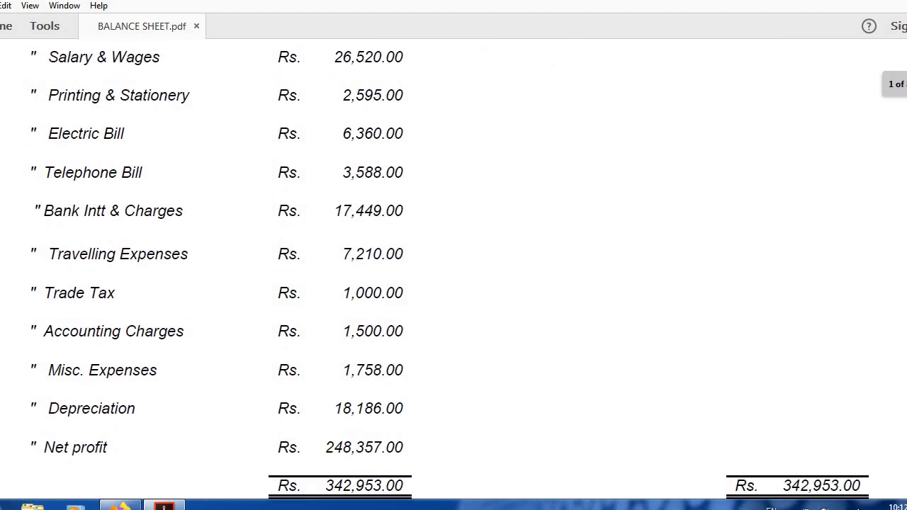
{"action": "scroll", "coordinate": [415, 337], "scroll_direction": "up", "scroll_amount": 3}
{"action": "scroll", "coordinate": [415, 337], "scroll_direction": "down", "scroll_amount": 6}
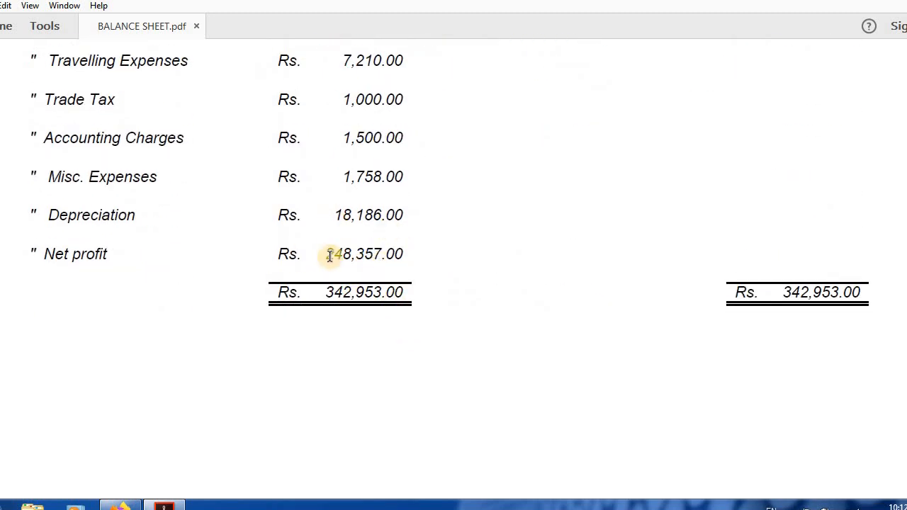
{"action": "left_click", "coordinate": [121, 504]}
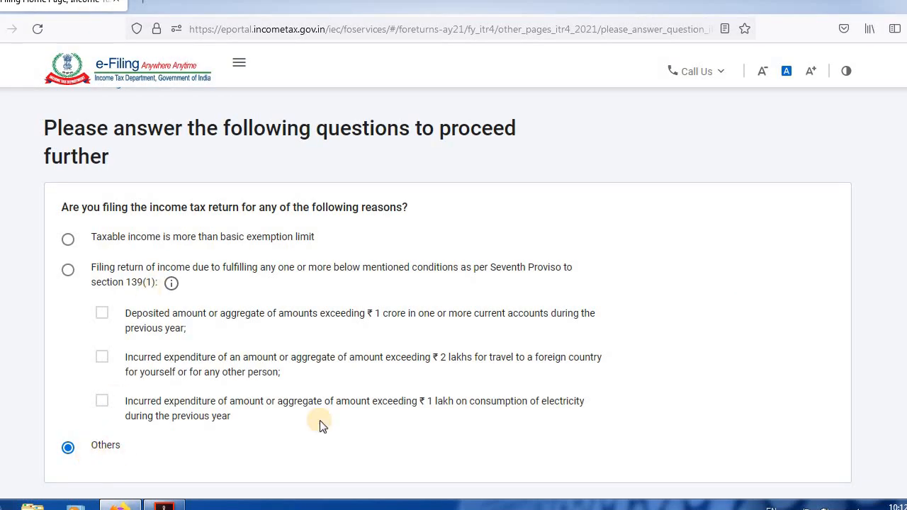
Submit the filing reason and acknowledge the pre-filled return notice to reach the Return Summary sections.
{"action": "scroll", "coordinate": [354, 319], "scroll_direction": "down", "scroll_amount": 2}
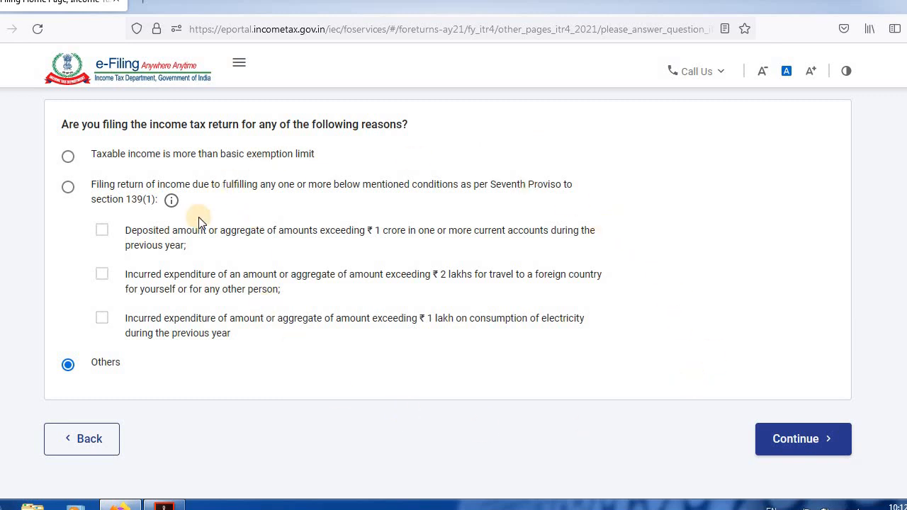
{"action": "left_click", "coordinate": [794, 440]}
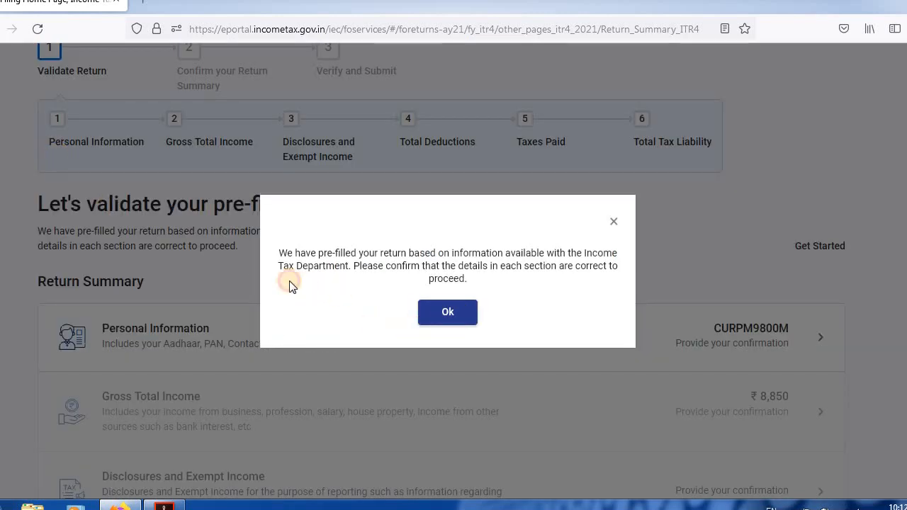
{"action": "left_click", "coordinate": [464, 313]}
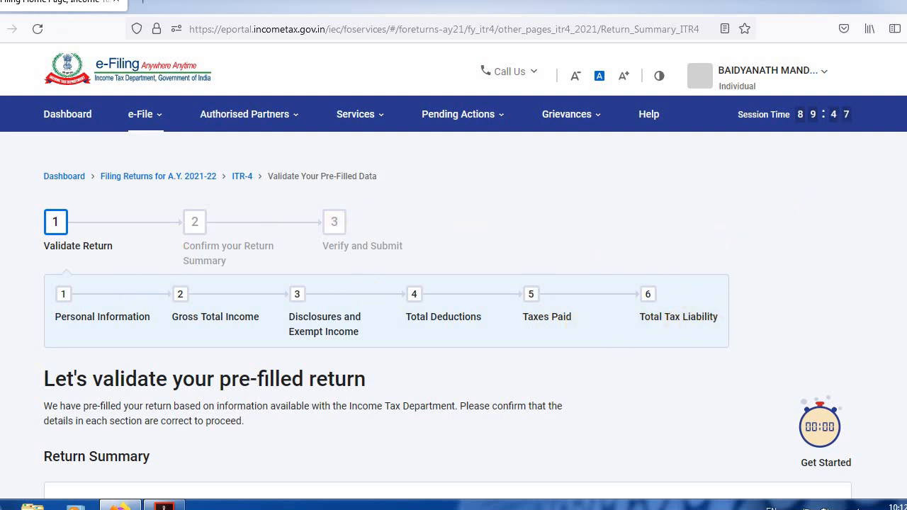
{"action": "scroll", "coordinate": [448, 315], "scroll_direction": "down", "scroll_amount": 5}
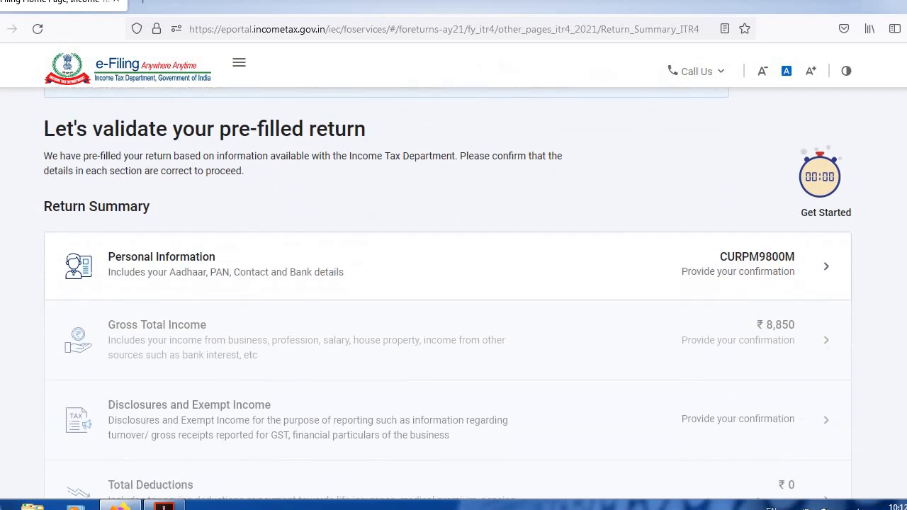
Open the Personal Information section of the Return Summary and review the profile and contact details.
{"action": "scroll", "coordinate": [448, 316], "scroll_direction": "down", "scroll_amount": 2}
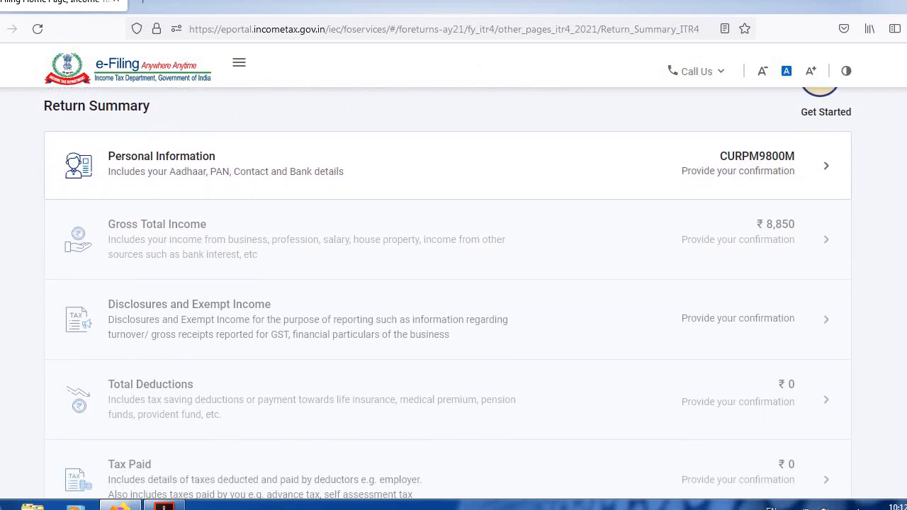
{"action": "scroll", "coordinate": [333, 284], "scroll_direction": "up", "scroll_amount": 1}
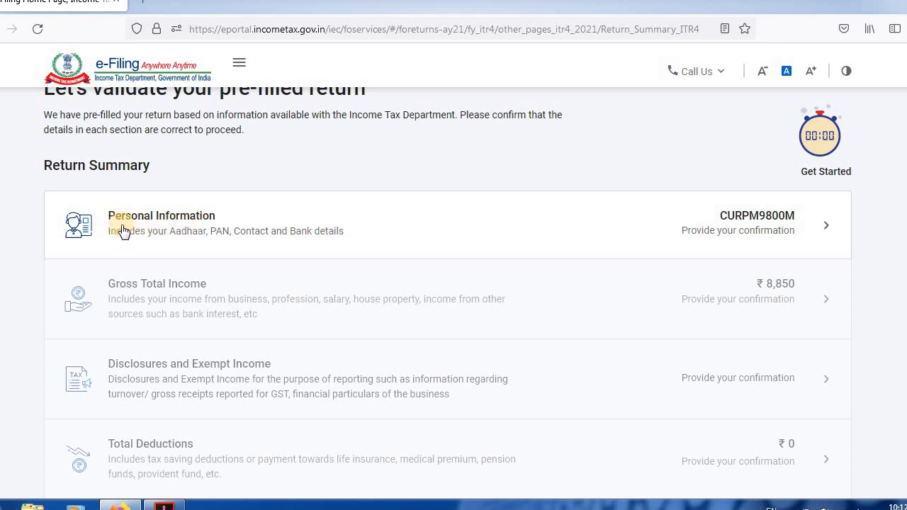
{"action": "left_click", "coordinate": [826, 226]}
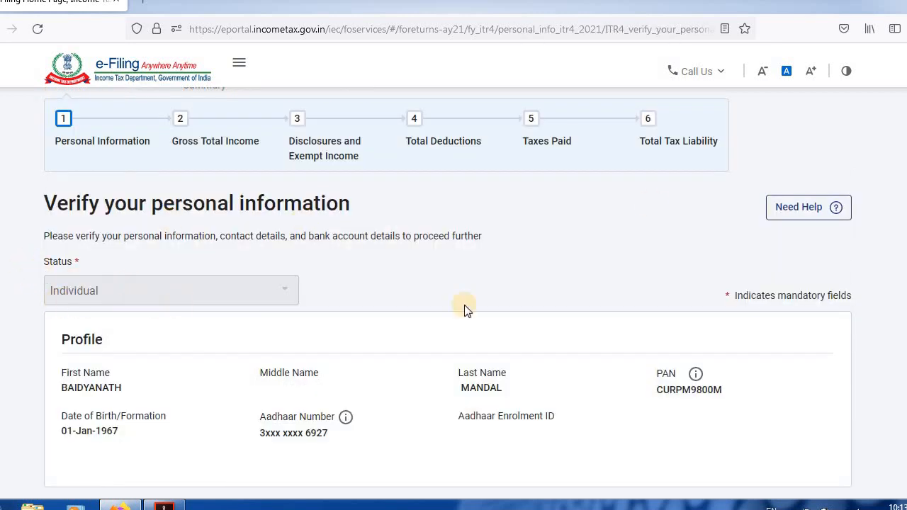
{"action": "scroll", "coordinate": [120, 347], "scroll_direction": "down", "scroll_amount": 3}
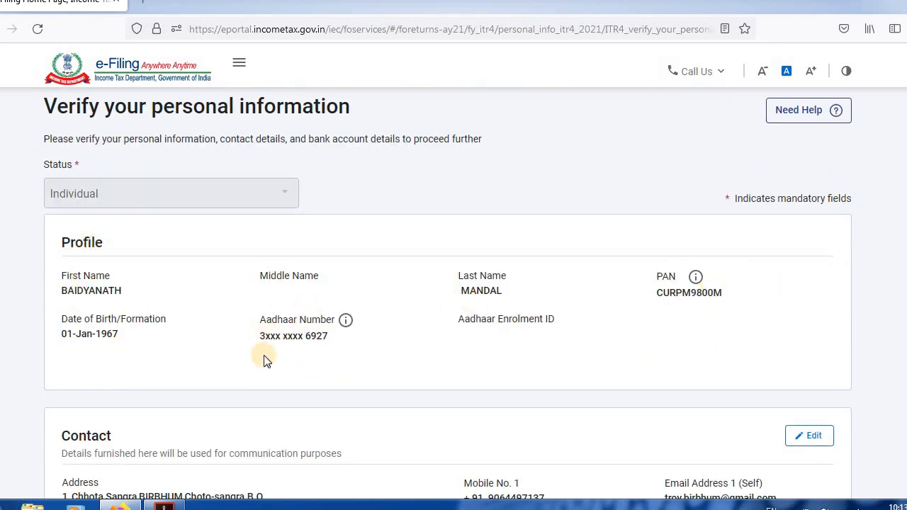
{"action": "scroll", "coordinate": [448, 292], "scroll_direction": "down", "scroll_amount": 4}
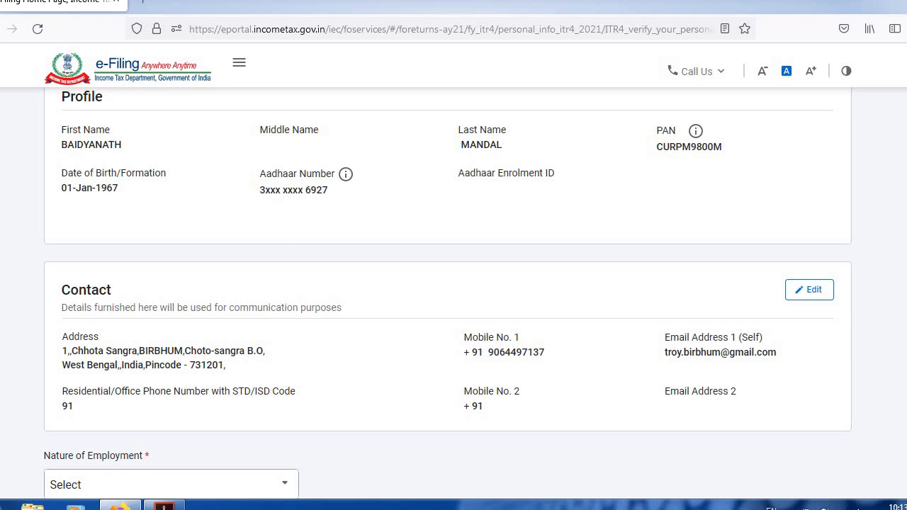
{"action": "scroll", "coordinate": [448, 295], "scroll_direction": "down", "scroll_amount": 2}
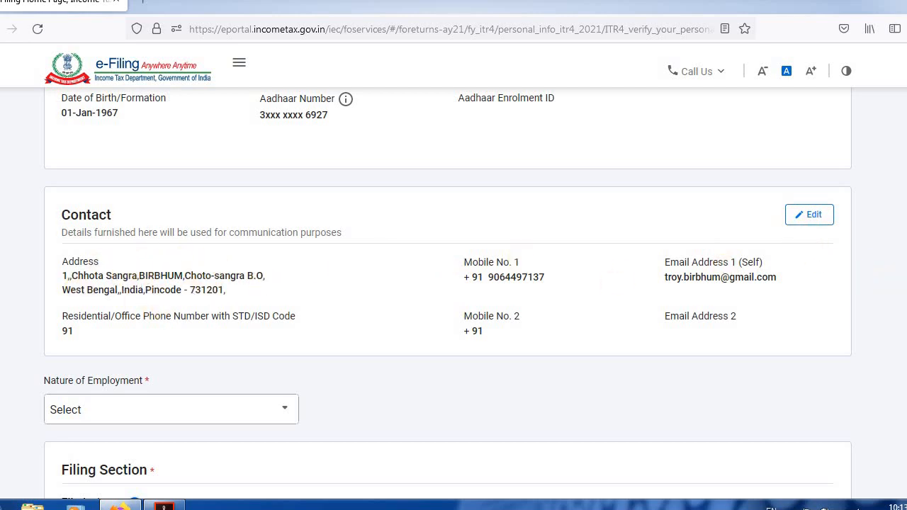
Set the nature of employment to Not Applicable (eg. Family pension etc) and the filing section to 139(4), belated return.
{"action": "scroll", "coordinate": [793, 263], "scroll_direction": "down", "scroll_amount": 3}
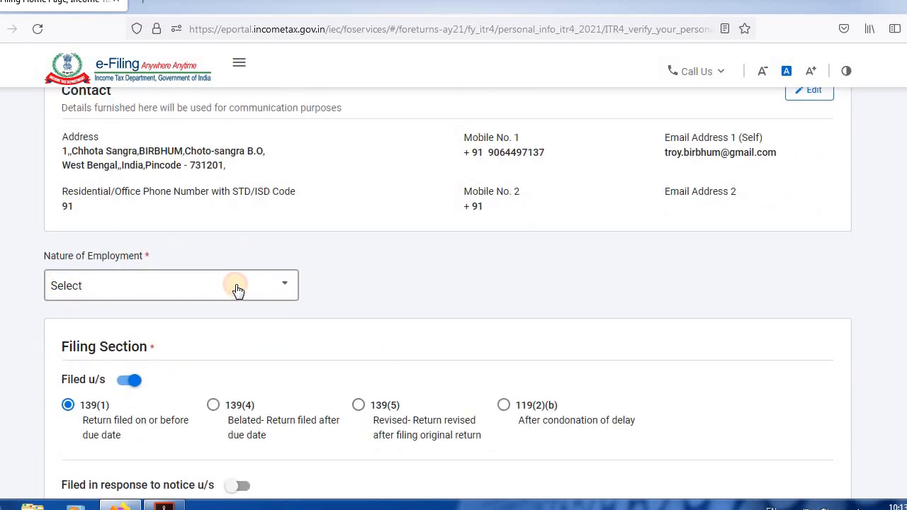
{"action": "left_click", "coordinate": [238, 291]}
{"action": "scroll", "coordinate": [291, 373], "scroll_direction": "down", "scroll_amount": 2}
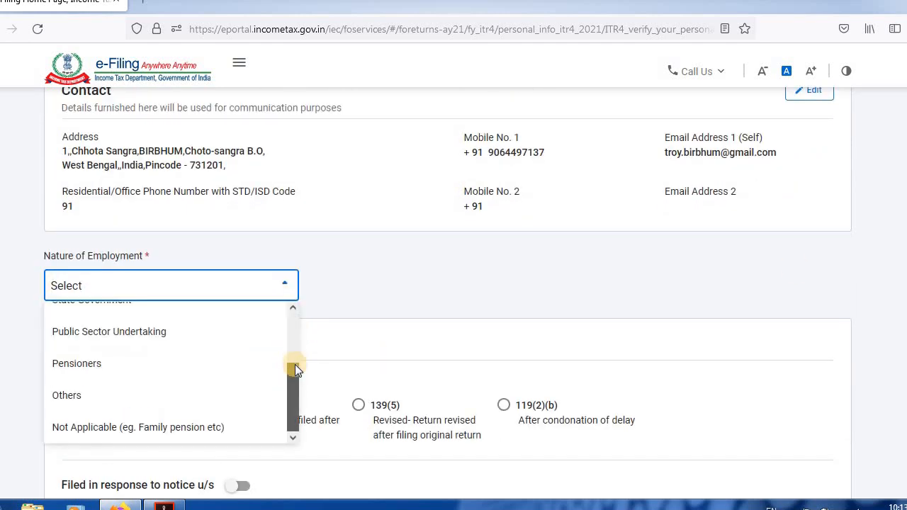
{"action": "left_click", "coordinate": [92, 430]}
{"action": "scroll", "coordinate": [279, 216], "scroll_direction": "down", "scroll_amount": 3}
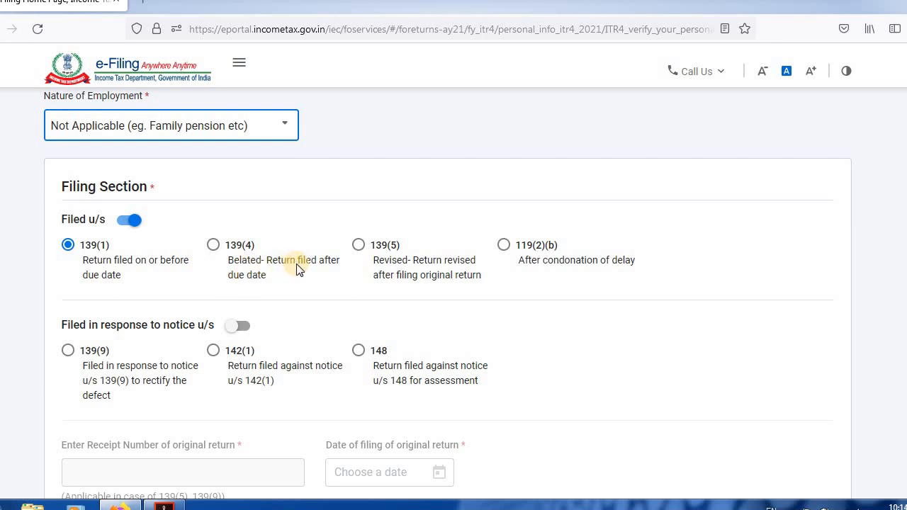
{"action": "left_click", "coordinate": [216, 250]}
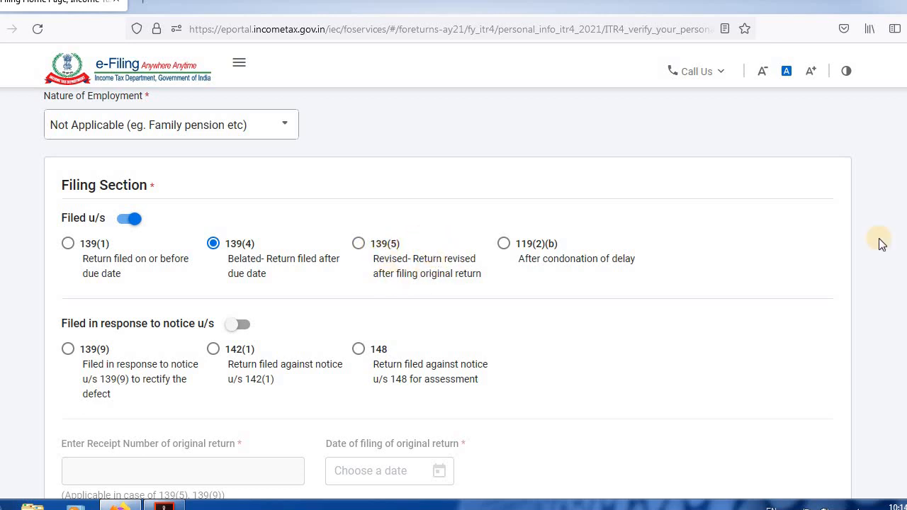
Answer No to opting for the new tax regime u/s 115BAC and No to filing by a representative assessee.
{"action": "scroll", "coordinate": [447, 293], "scroll_direction": "down", "scroll_amount": 6}
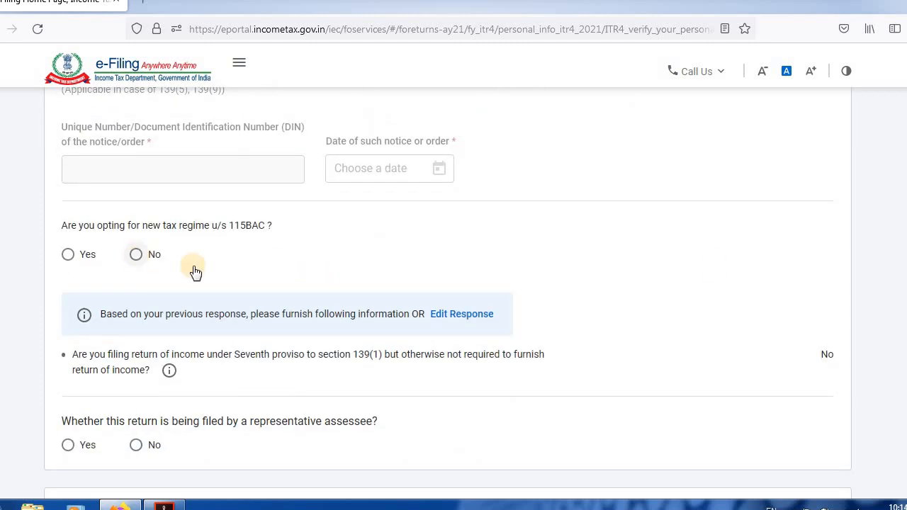
{"action": "scroll", "coordinate": [213, 205], "scroll_direction": "down", "scroll_amount": 2}
{"action": "left_click", "coordinate": [136, 152]}
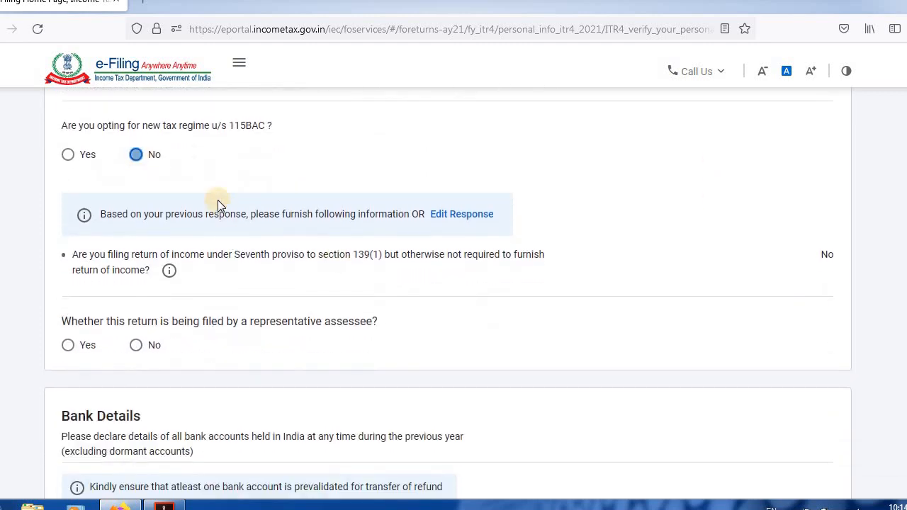
{"action": "scroll", "coordinate": [170, 305], "scroll_direction": "up", "scroll_amount": 6}
{"action": "scroll", "coordinate": [447, 291], "scroll_direction": "down", "scroll_amount": 5}
{"action": "left_click", "coordinate": [136, 347]}
Try to select the listed bank account for refund and confirm the personal information.
{"action": "scroll", "coordinate": [834, 364], "scroll_direction": "down", "scroll_amount": 3}
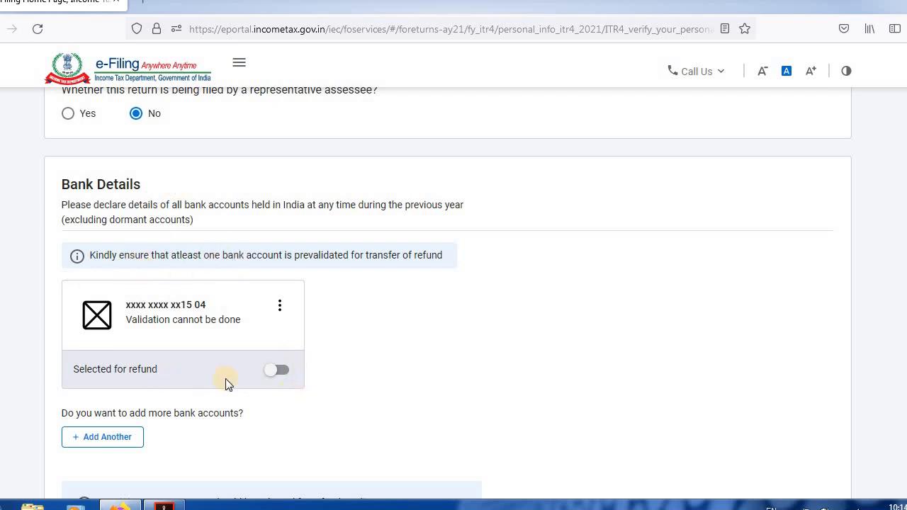
{"action": "left_click", "coordinate": [279, 370]}
{"action": "scroll", "coordinate": [448, 293], "scroll_direction": "down", "scroll_amount": 3}
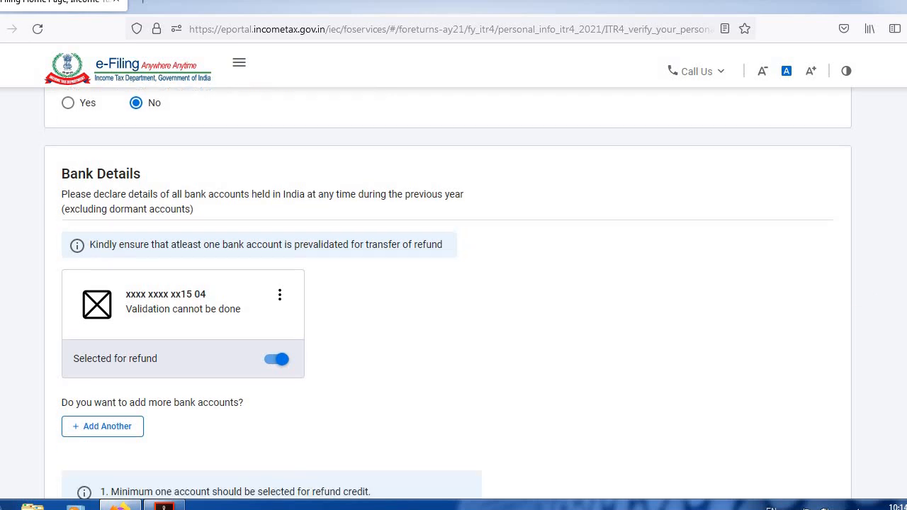
{"action": "left_click", "coordinate": [818, 445]}
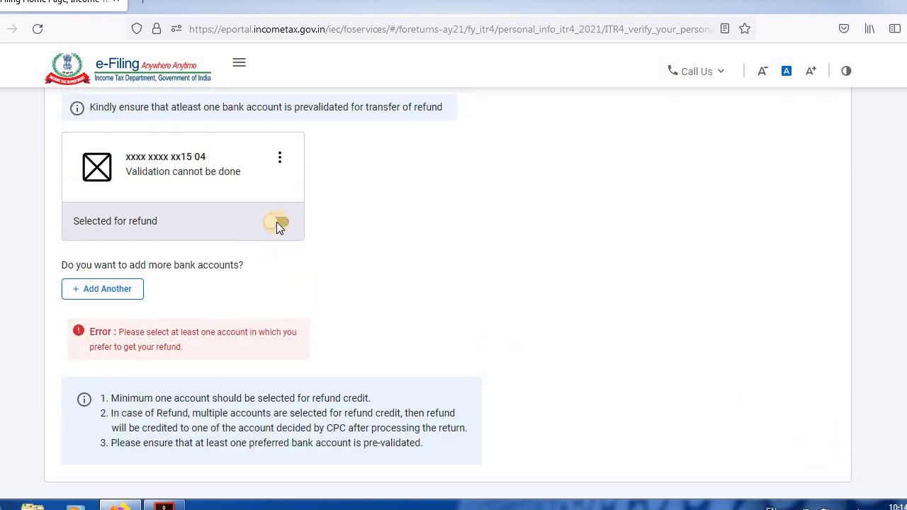
{"action": "left_click", "coordinate": [276, 222]}
{"action": "left_click", "coordinate": [808, 478]}
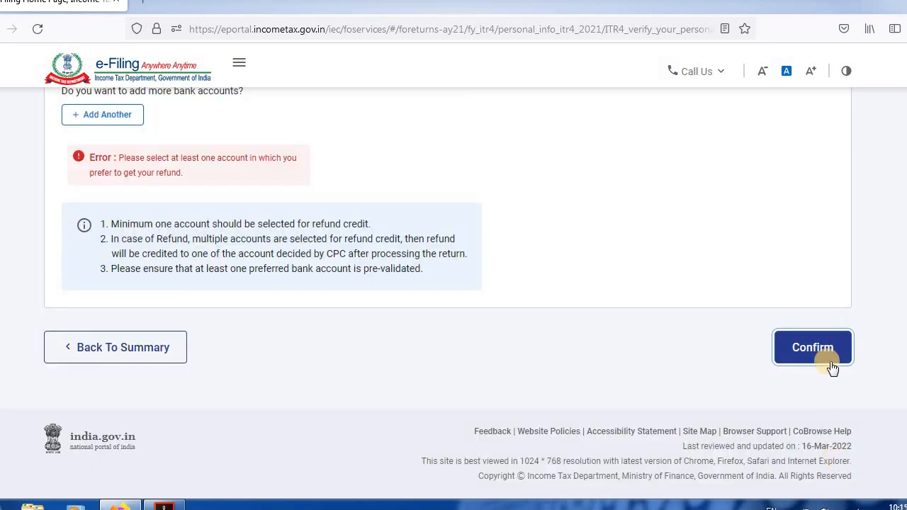
{"action": "left_click", "coordinate": [814, 348]}
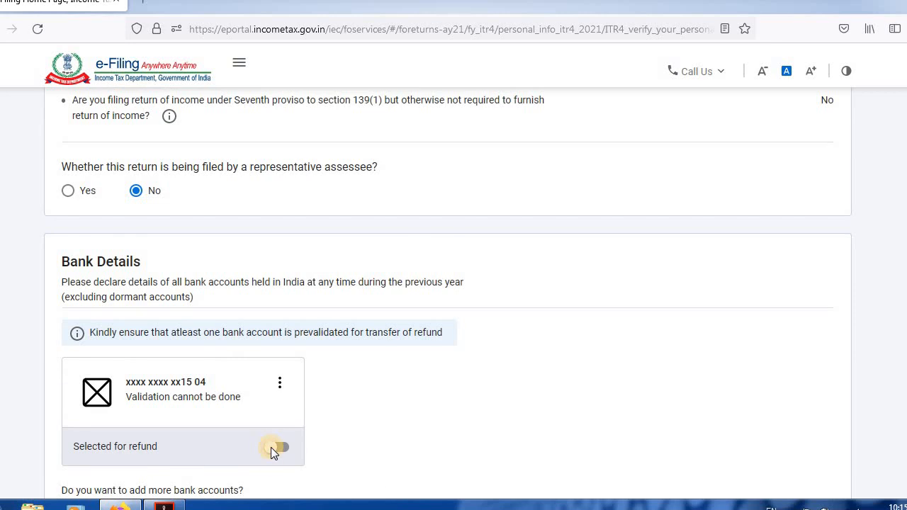
Turn on the refund selection for the listed bank account again and confirm the Personal Information section.
{"action": "left_click", "coordinate": [278, 447]}
{"action": "scroll", "coordinate": [877, 425], "scroll_direction": "down", "scroll_amount": 3}
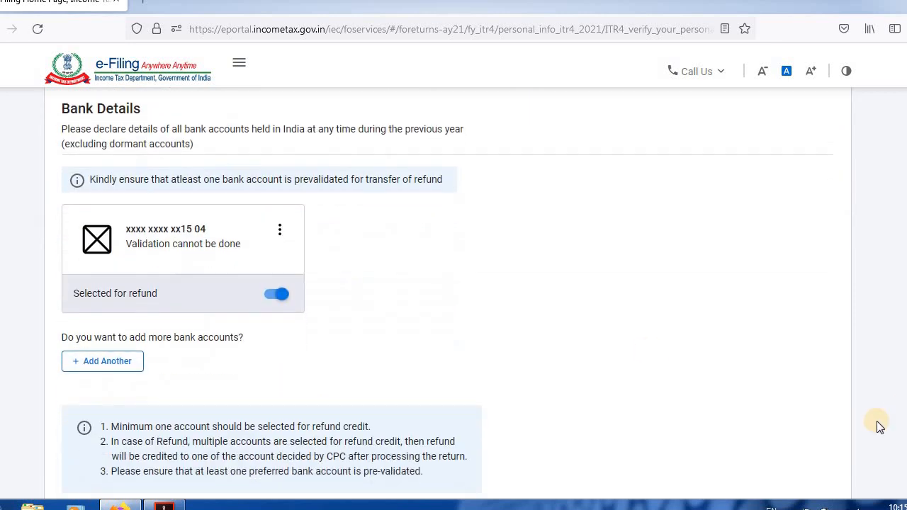
{"action": "left_click", "coordinate": [276, 291]}
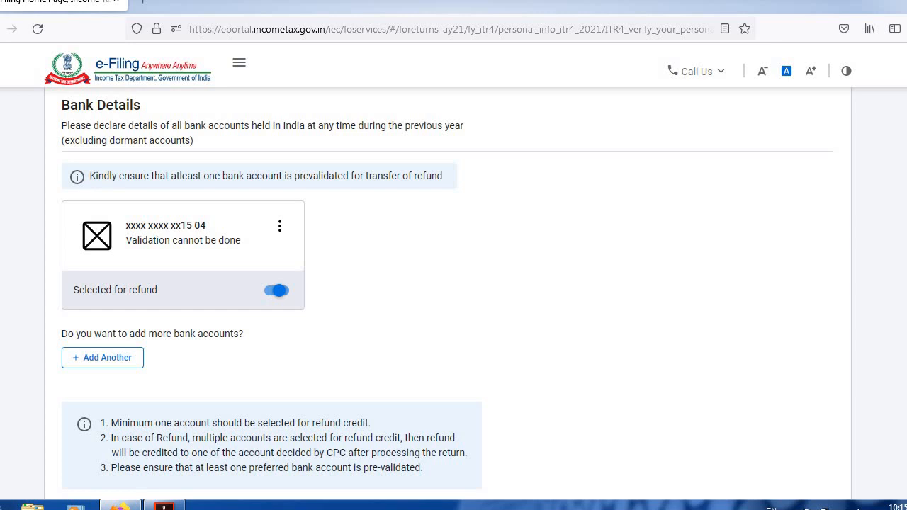
{"action": "scroll", "coordinate": [809, 383], "scroll_direction": "down", "scroll_amount": 3}
{"action": "left_click", "coordinate": [807, 383]}
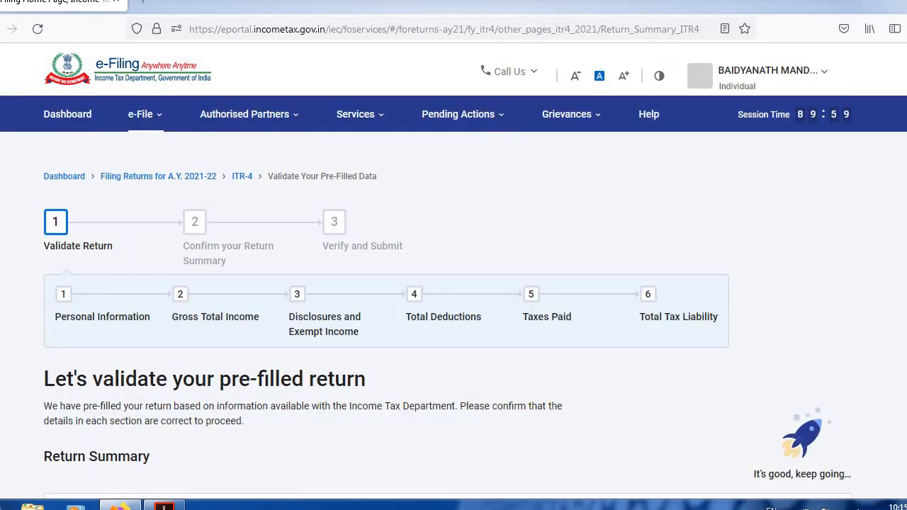
Open the Gross Total Income section from the Return Summary.
{"action": "scroll", "coordinate": [325, 294], "scroll_direction": "down", "scroll_amount": 5}
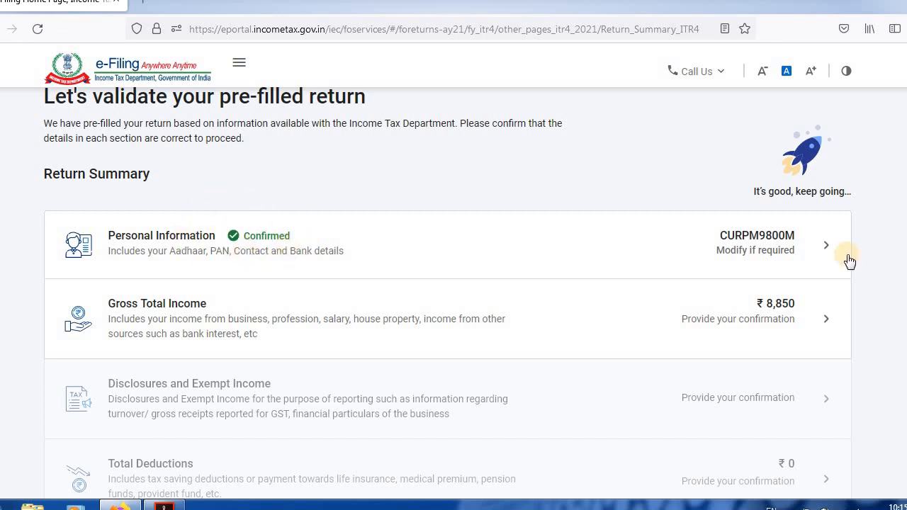
{"action": "scroll", "coordinate": [448, 293], "scroll_direction": "down", "scroll_amount": 1}
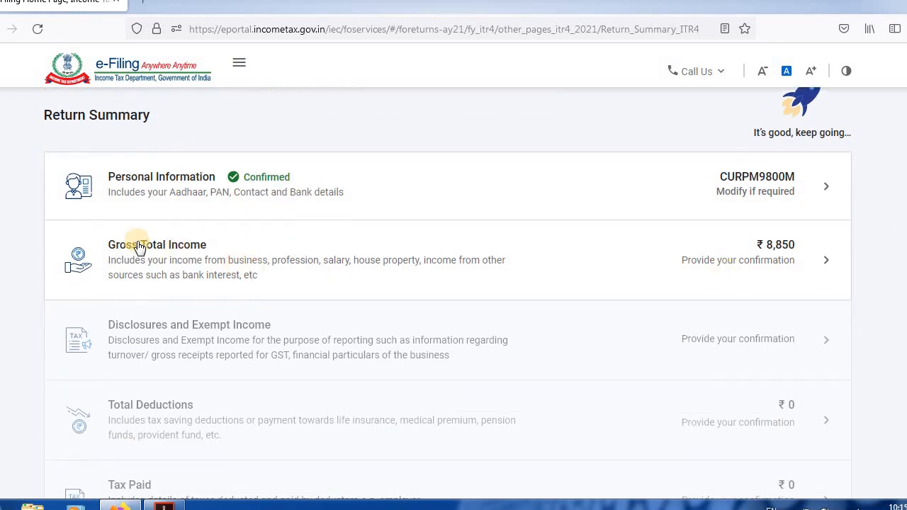
{"action": "scroll", "coordinate": [843, 255], "scroll_direction": "down", "scroll_amount": 1}
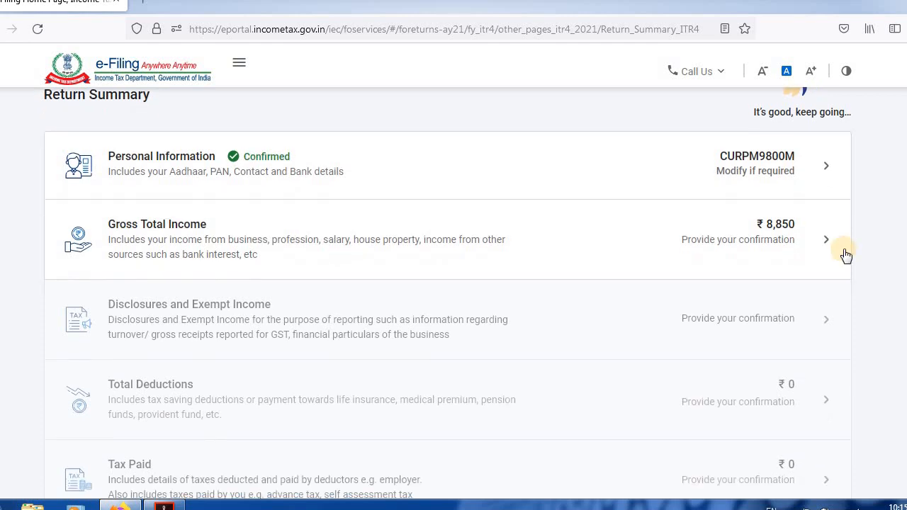
{"action": "left_click", "coordinate": [826, 243]}
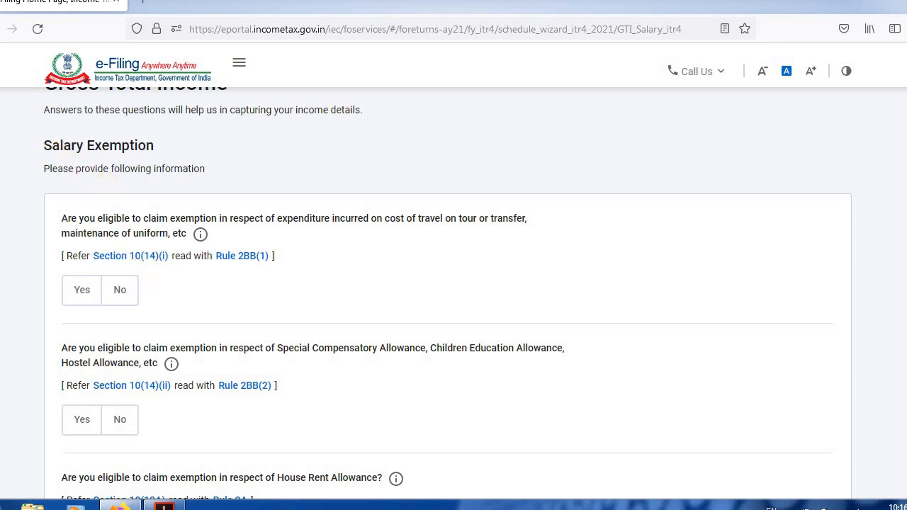
Answer No to the travel and uniform, special compensatory, house rent and leave travel exemption questions, and continue to the income source details.
{"action": "scroll", "coordinate": [447, 293], "scroll_direction": "down", "scroll_amount": 2}
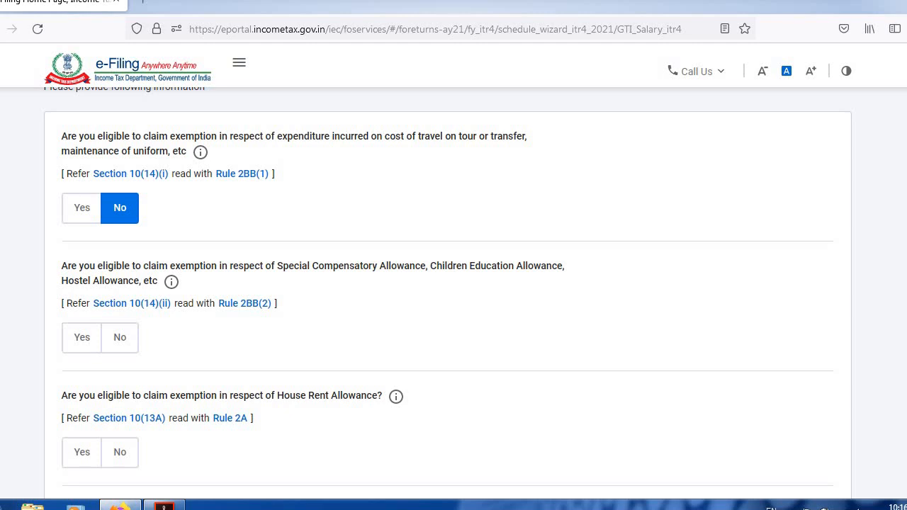
{"action": "left_click", "coordinate": [119, 337]}
{"action": "scroll", "coordinate": [120, 337], "scroll_direction": "down", "scroll_amount": 4}
{"action": "left_click", "coordinate": [118, 285]}
{"action": "left_click", "coordinate": [122, 396]}
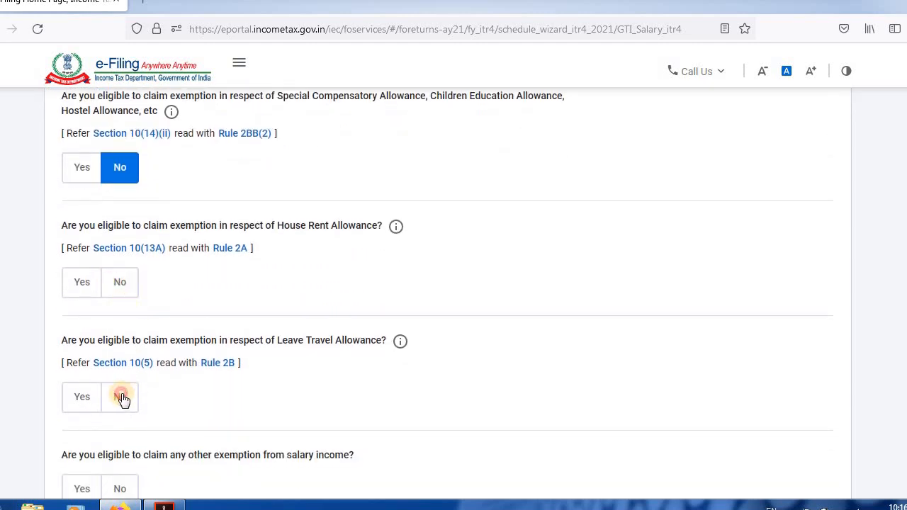
{"action": "scroll", "coordinate": [179, 329], "scroll_direction": "down", "scroll_amount": 3}
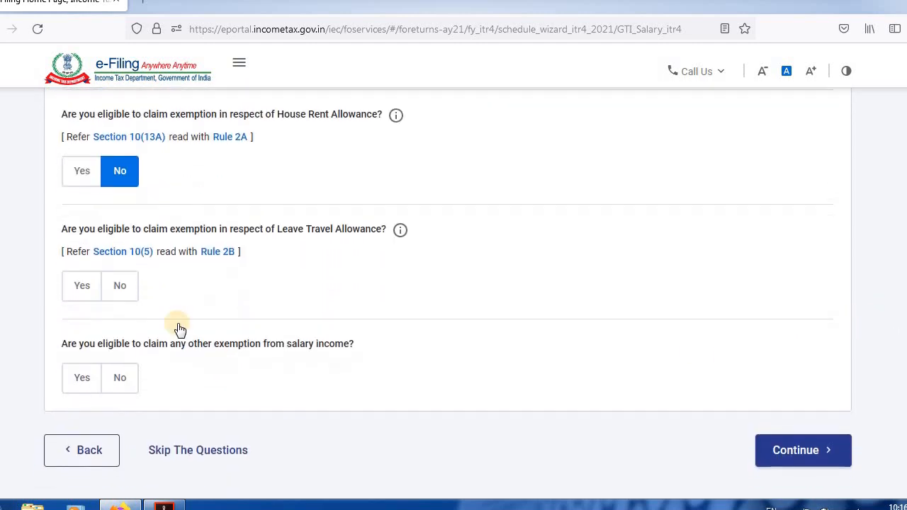
{"action": "left_click", "coordinate": [120, 285]}
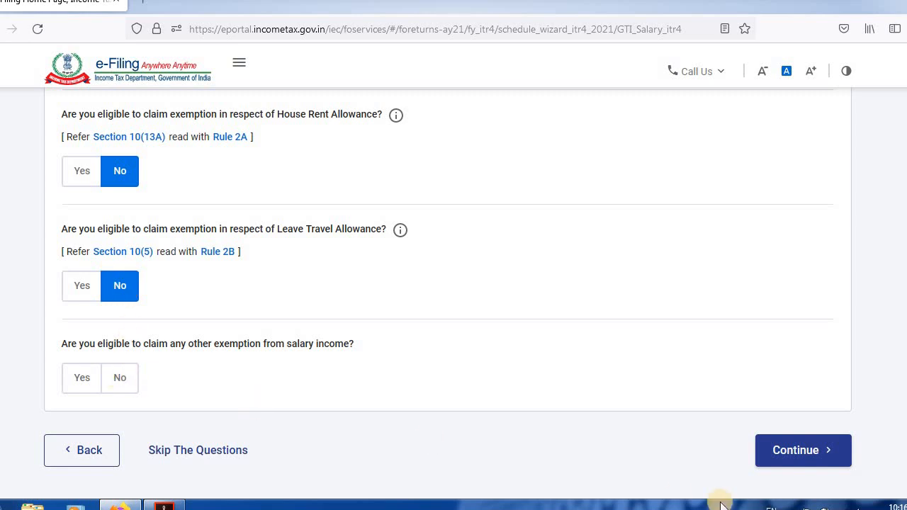
{"action": "left_click", "coordinate": [798, 457]}
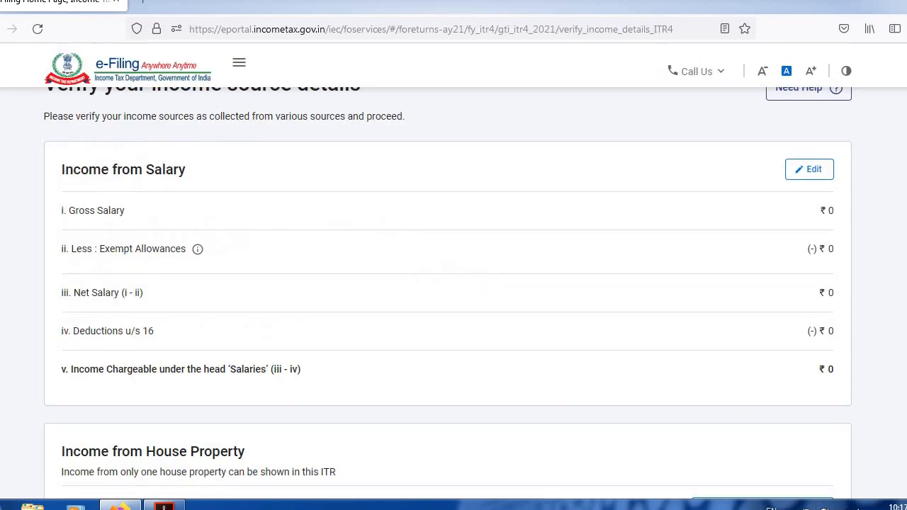
Review the salary and house property income sections and open the form for adding income from business or profession.
{"action": "scroll", "coordinate": [448, 292], "scroll_direction": "down", "scroll_amount": 10}
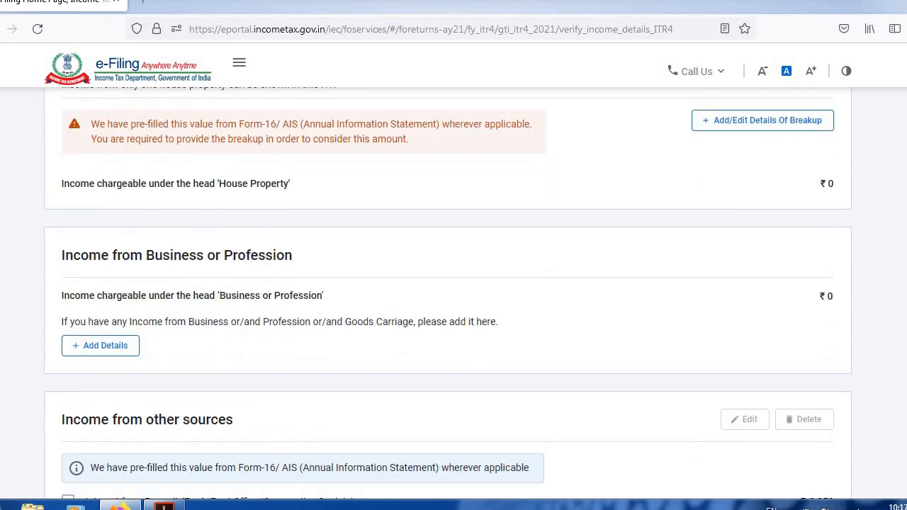
{"action": "scroll", "coordinate": [448, 291], "scroll_direction": "down", "scroll_amount": 3}
{"action": "scroll", "coordinate": [448, 292], "scroll_direction": "up", "scroll_amount": 6}
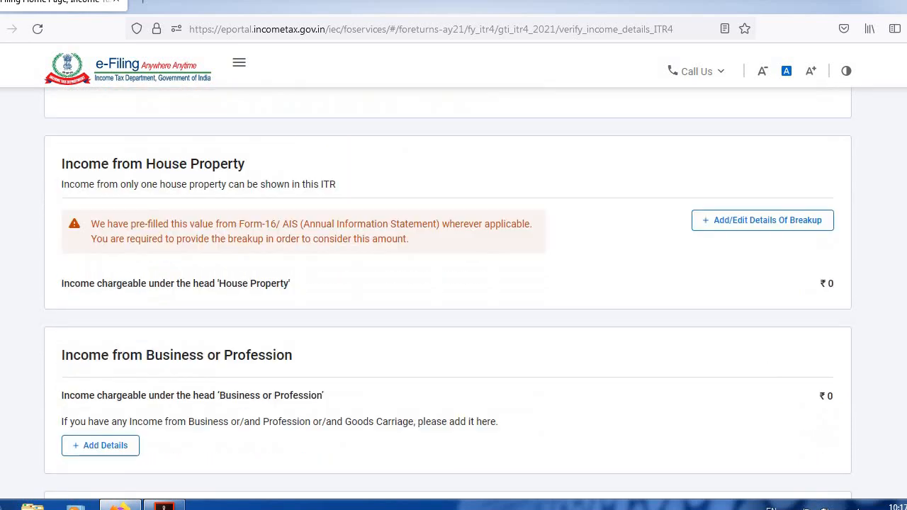
{"action": "scroll", "coordinate": [147, 192], "scroll_direction": "down", "scroll_amount": 1}
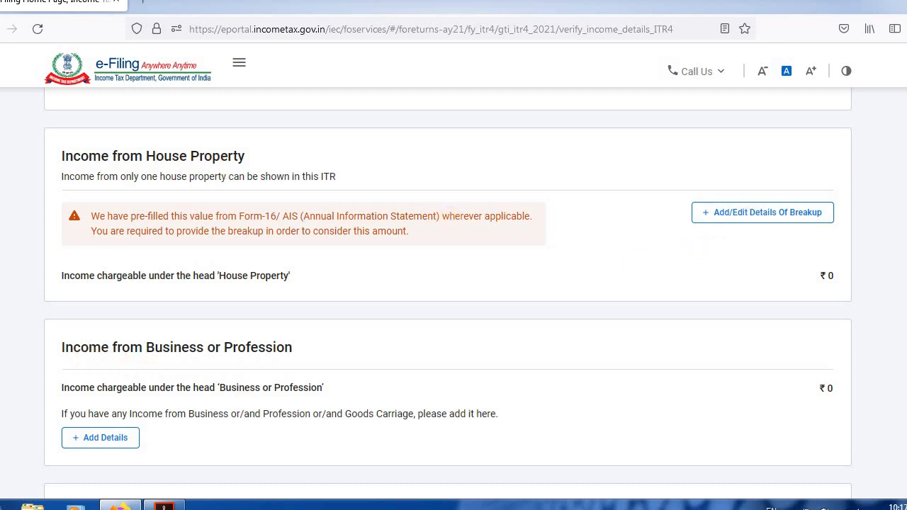
{"action": "scroll", "coordinate": [155, 368], "scroll_direction": "down", "scroll_amount": 1}
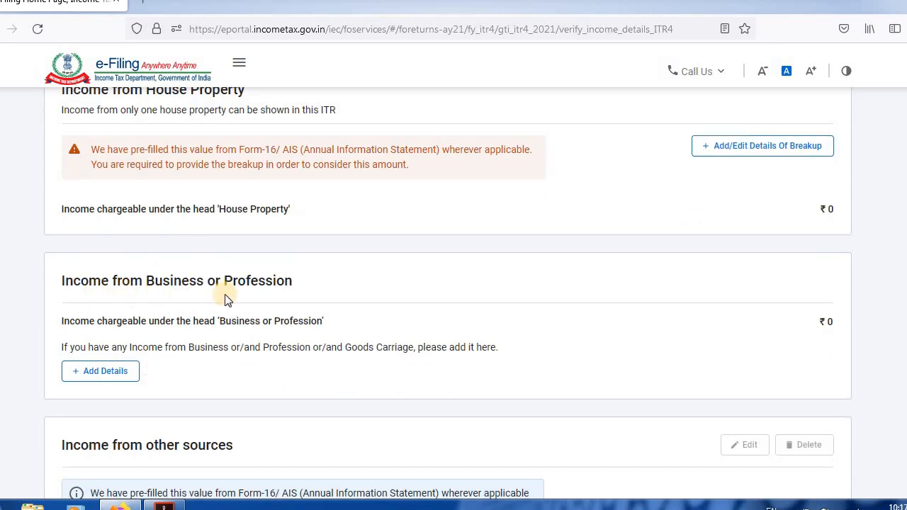
{"action": "left_click", "coordinate": [116, 373]}
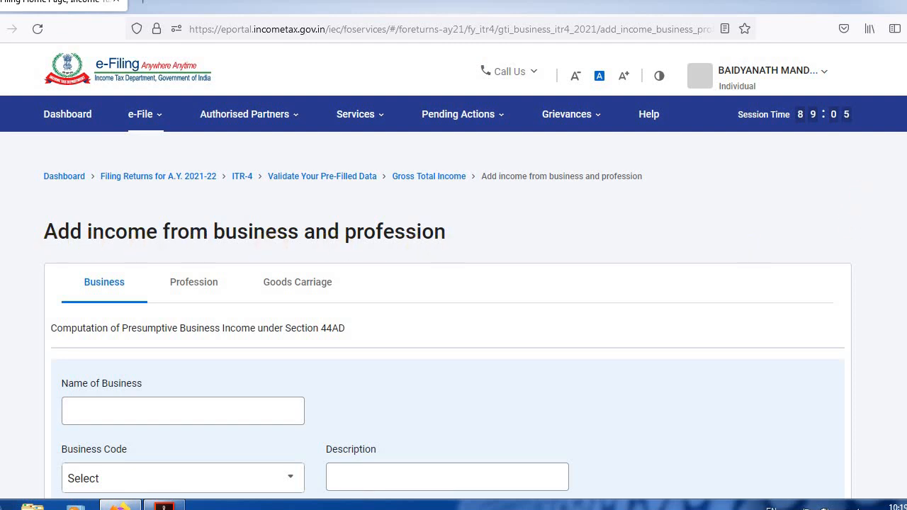
{"action": "scroll", "coordinate": [427, 382], "scroll_direction": "down", "scroll_amount": 3}
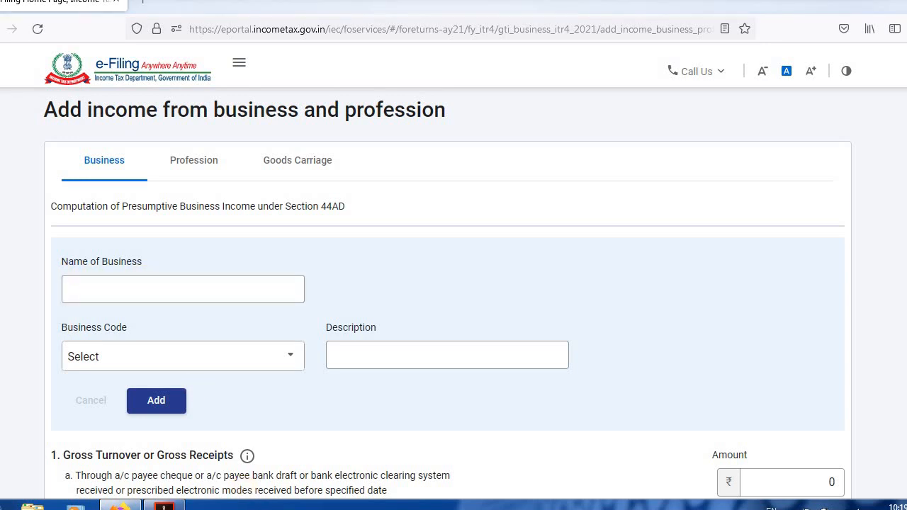
Switch to BALANCE SHEET.pdf and review the business name, trading account and balance sheet pages.
{"action": "left_click", "coordinate": [164, 506]}
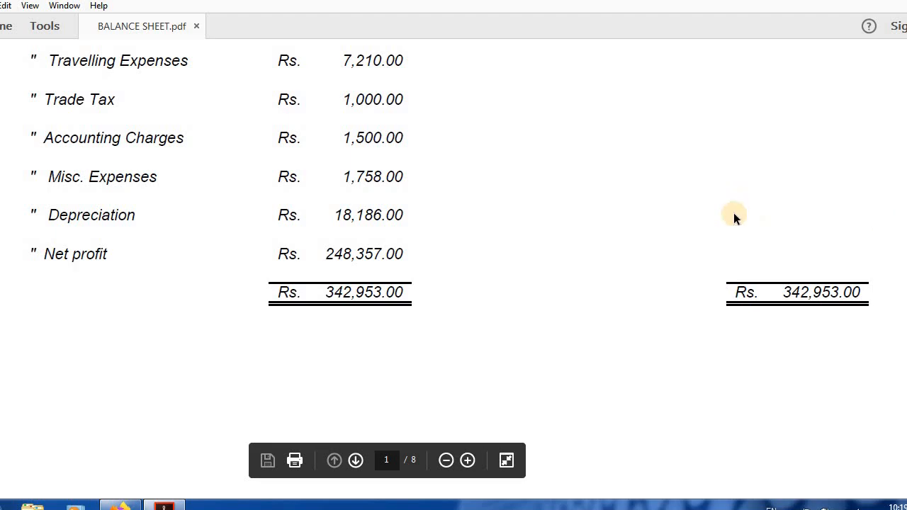
{"action": "scroll", "coordinate": [797, 390], "scroll_direction": "up", "scroll_amount": 10}
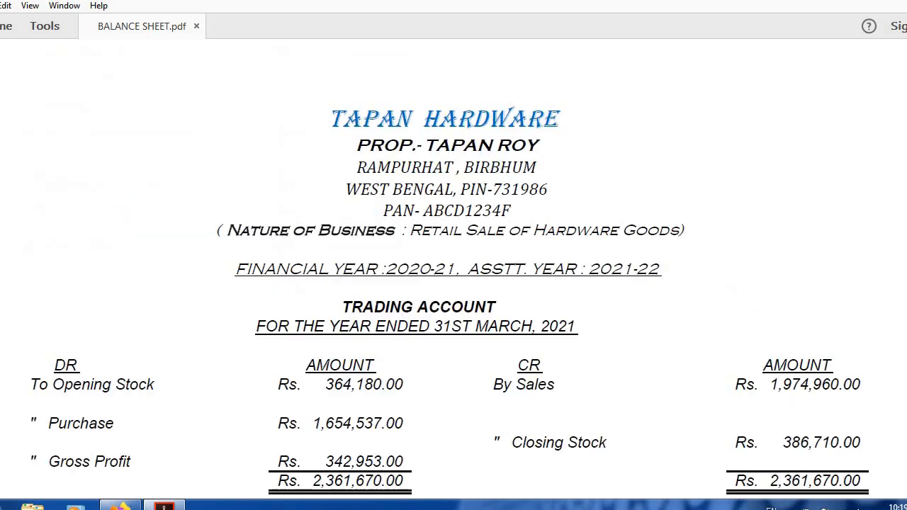
{"action": "scroll", "coordinate": [453, 269], "scroll_direction": "down", "scroll_amount": 20}
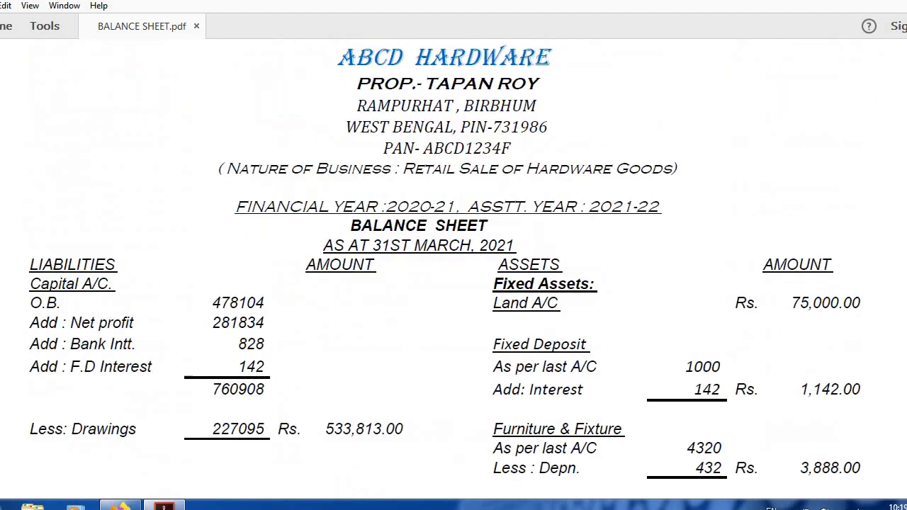
{"action": "scroll", "coordinate": [454, 269], "scroll_direction": "up", "scroll_amount": 20}
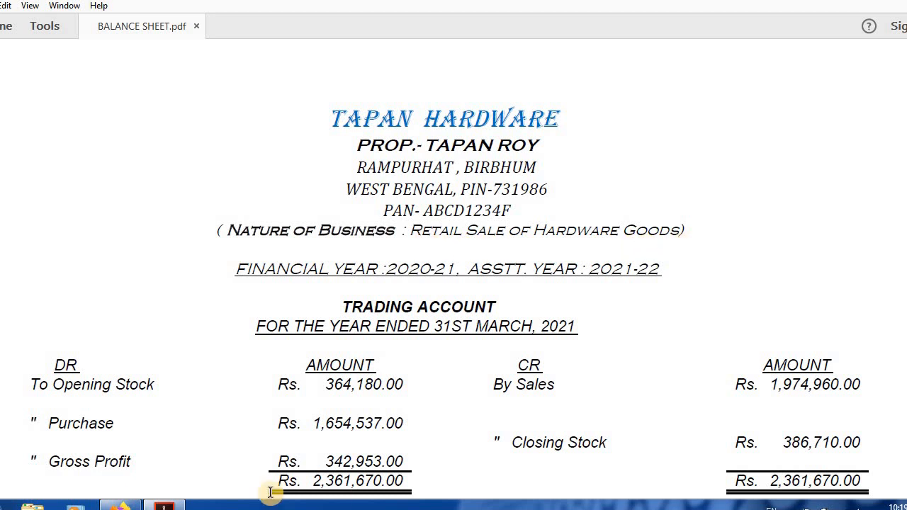
{"action": "mouse_move", "coordinate": [223, 497]}
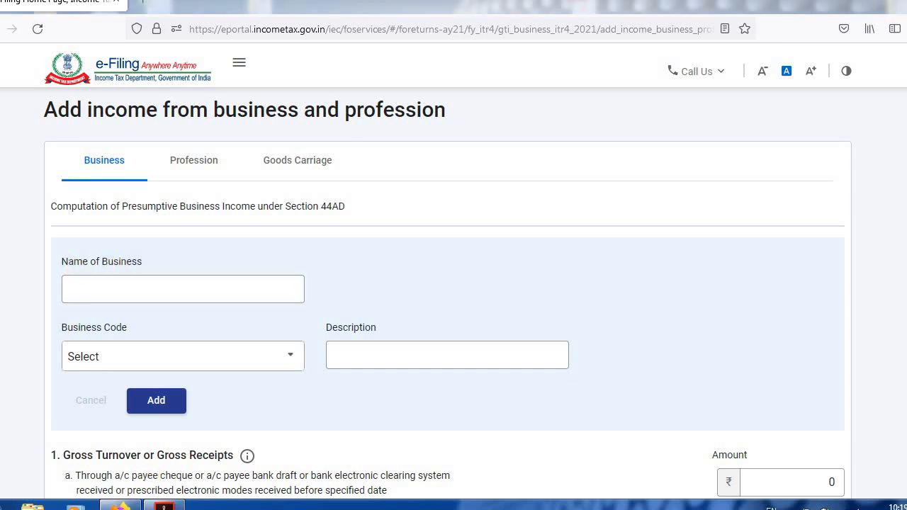
Copy the business name TAPAN HARDWARE from BALANCE SHEET.pdf into the Name of Business field on the e-Filing form.
{"action": "left_click", "coordinate": [164, 505]}
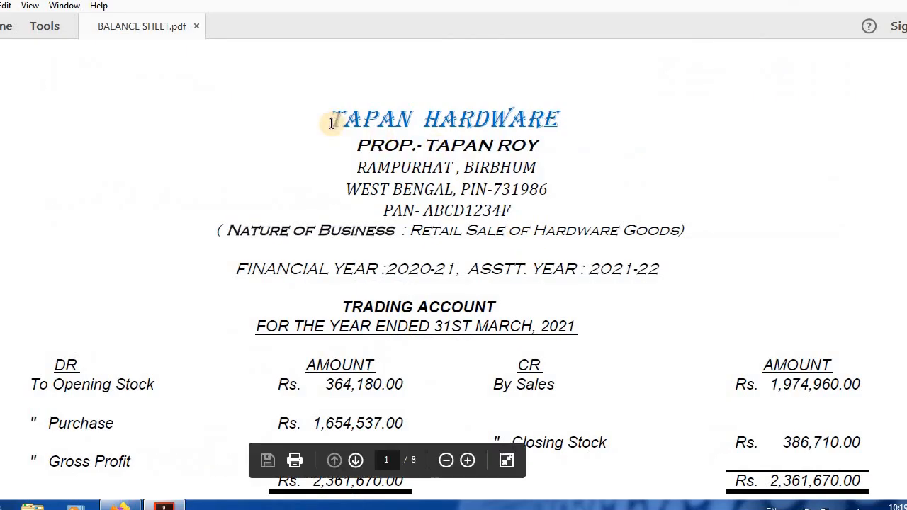
{"action": "left_click_drag", "start_coordinate": [330, 117], "coordinate": [558, 118]}
{"action": "right_click", "coordinate": [545, 119]}
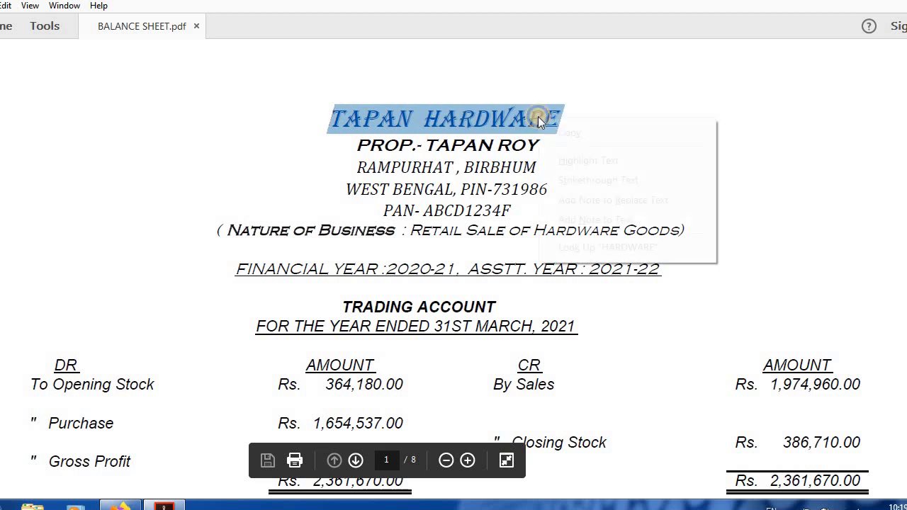
{"action": "left_click", "coordinate": [570, 133]}
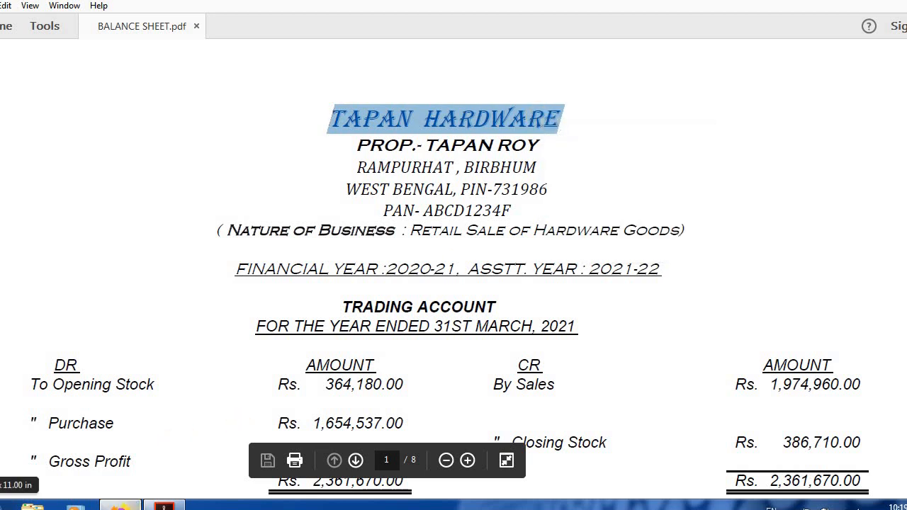
{"action": "left_click", "coordinate": [121, 505]}
{"action": "left_click", "coordinate": [90, 288]}
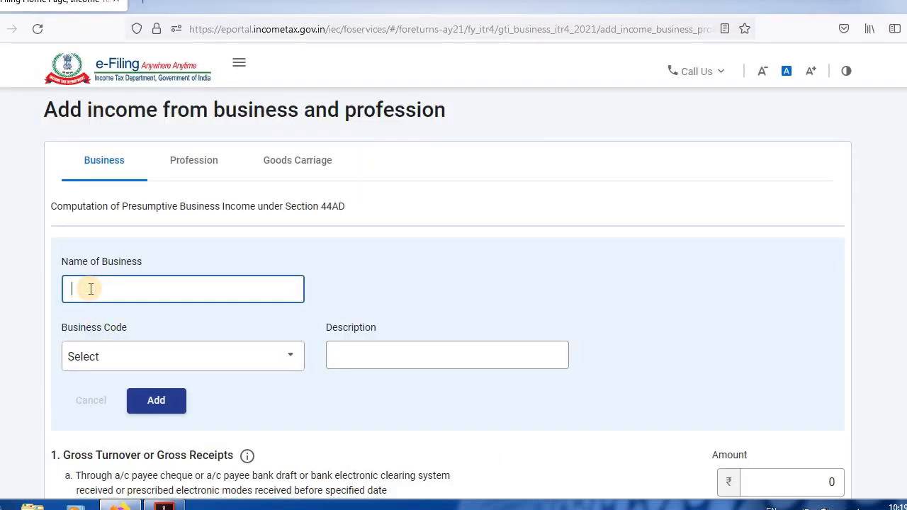
{"action": "key", "text": "ctrl+v"}
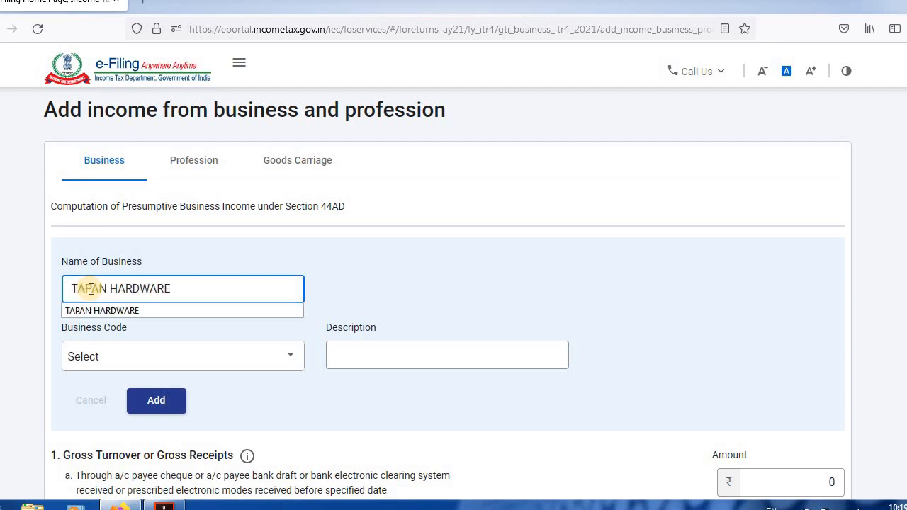
{"action": "left_click", "coordinate": [112, 310]}
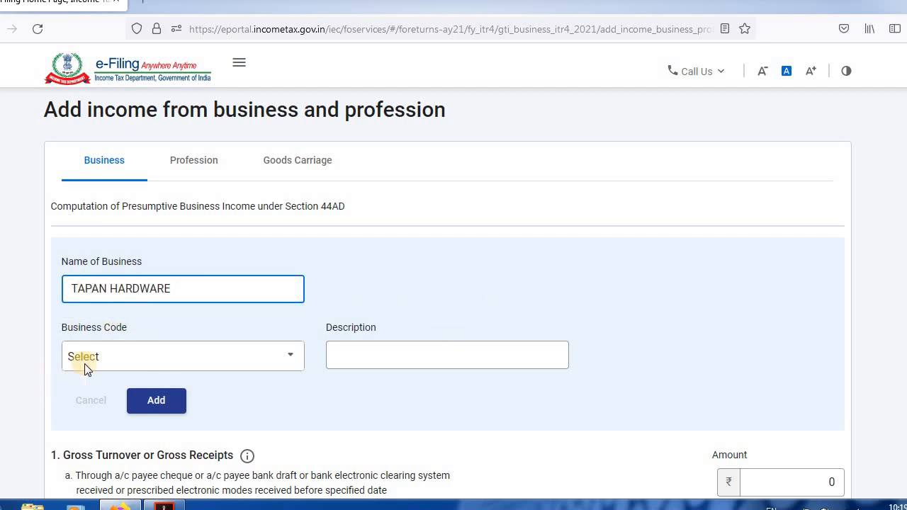
Set the business code to 09026-Retail sale of hardware, paint and glass.
{"action": "left_click", "coordinate": [82, 338]}
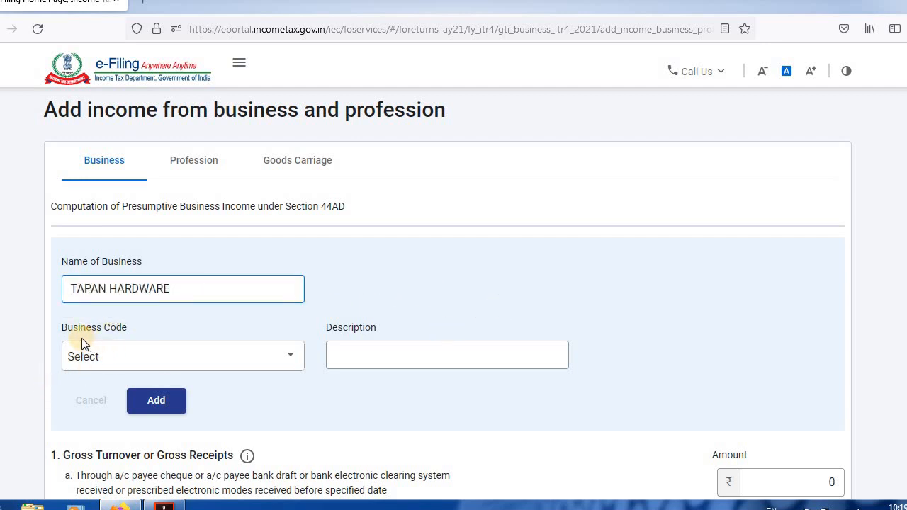
{"action": "left_click", "coordinate": [177, 365]}
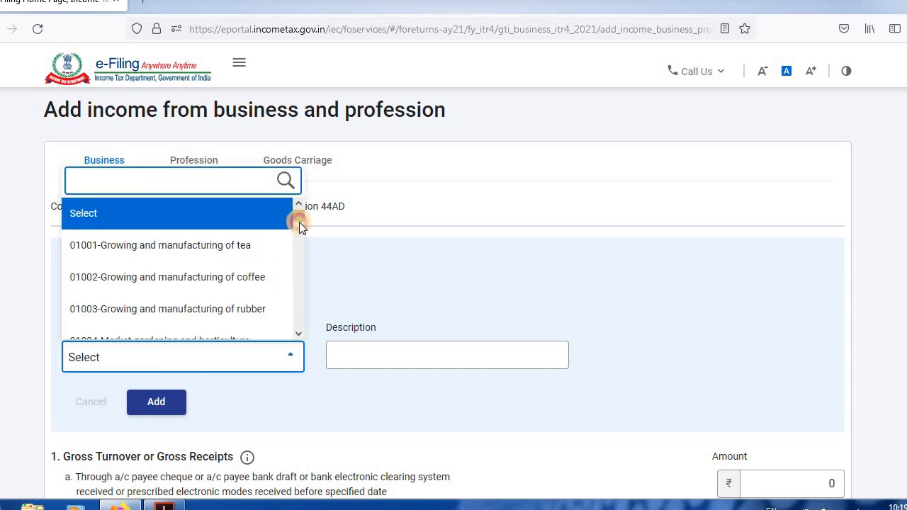
{"action": "left_click_drag", "start_coordinate": [299, 222], "coordinate": [298, 241]}
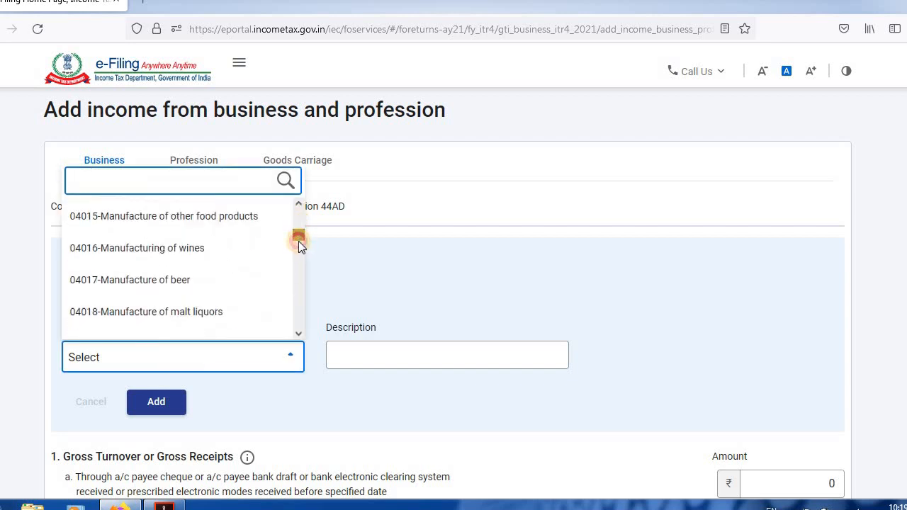
{"action": "scroll", "coordinate": [298, 241], "scroll_direction": "down", "scroll_amount": 3}
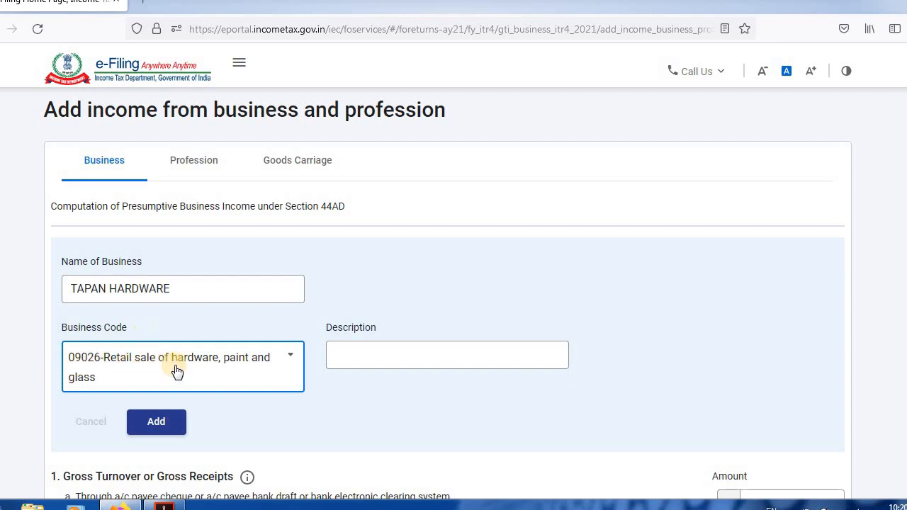
Check the sales figure in the balance sheet PDF and enter 19,74,960 as gross turnover received through any other mode.
{"action": "scroll", "coordinate": [778, 340], "scroll_direction": "down", "scroll_amount": 3}
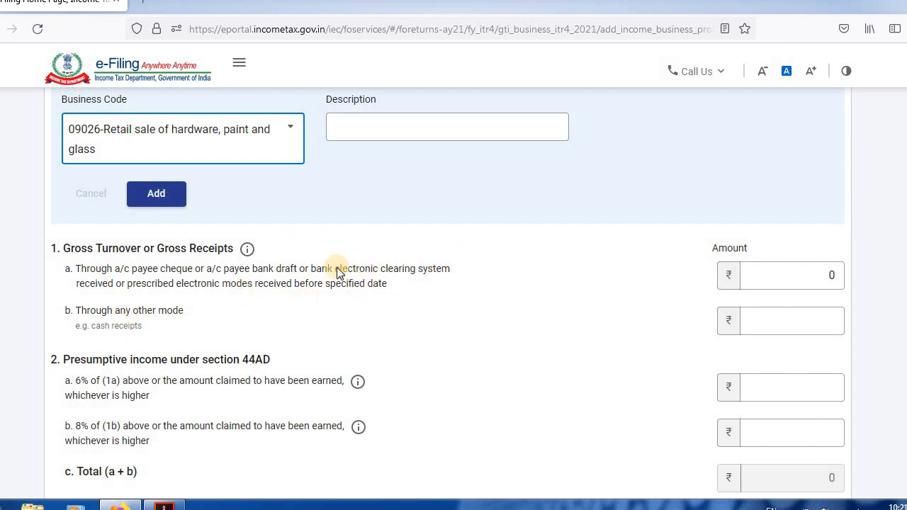
{"action": "left_click", "coordinate": [805, 275]}
{"action": "left_click", "coordinate": [819, 393]}
{"action": "key", "text": "alt+Tab"}
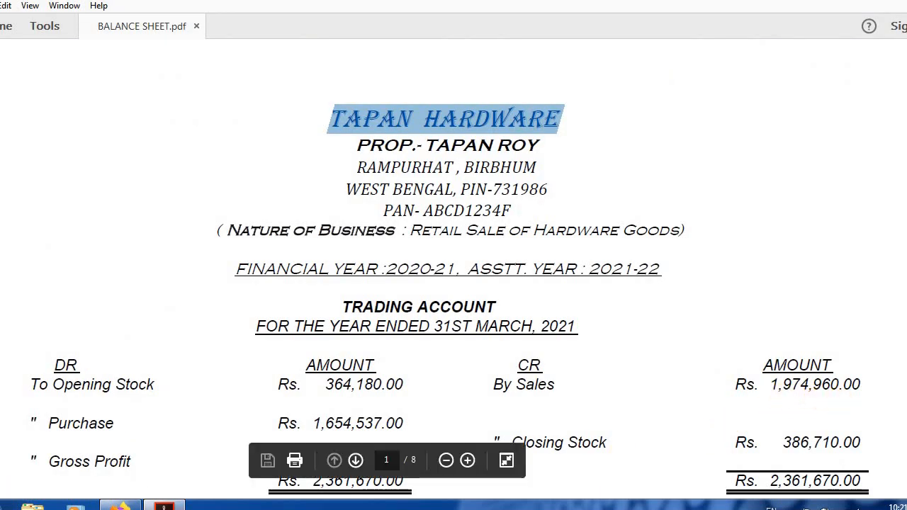
{"action": "key", "text": "alt+Tab"}
{"action": "left_click", "coordinate": [781, 318]}
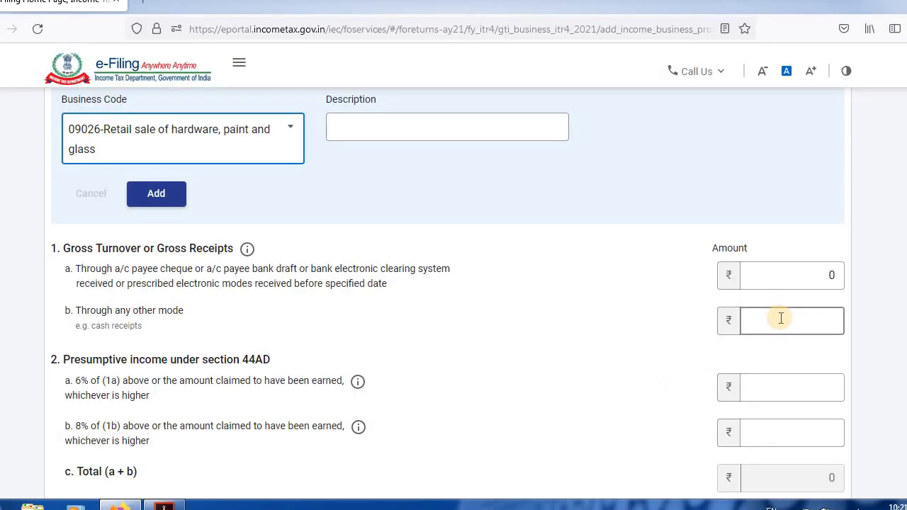
{"action": "type", "text": "19"}
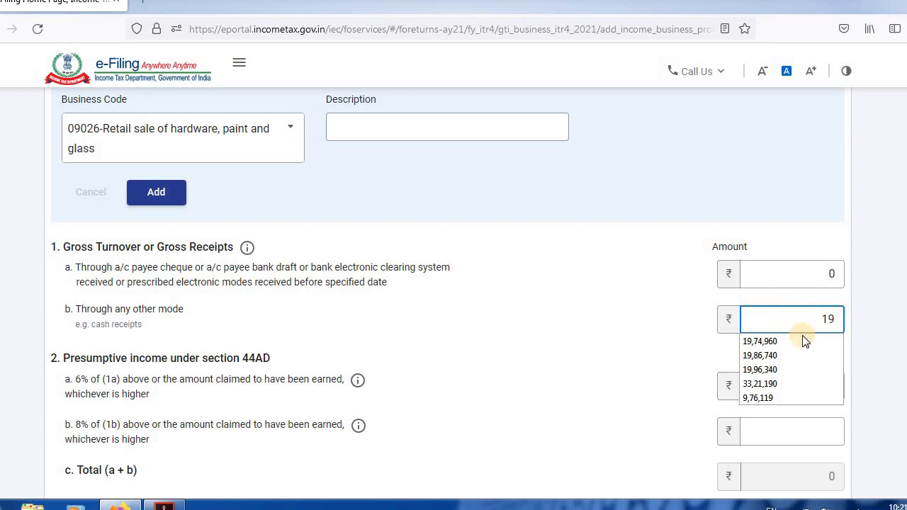
{"action": "left_click", "coordinate": [762, 342]}
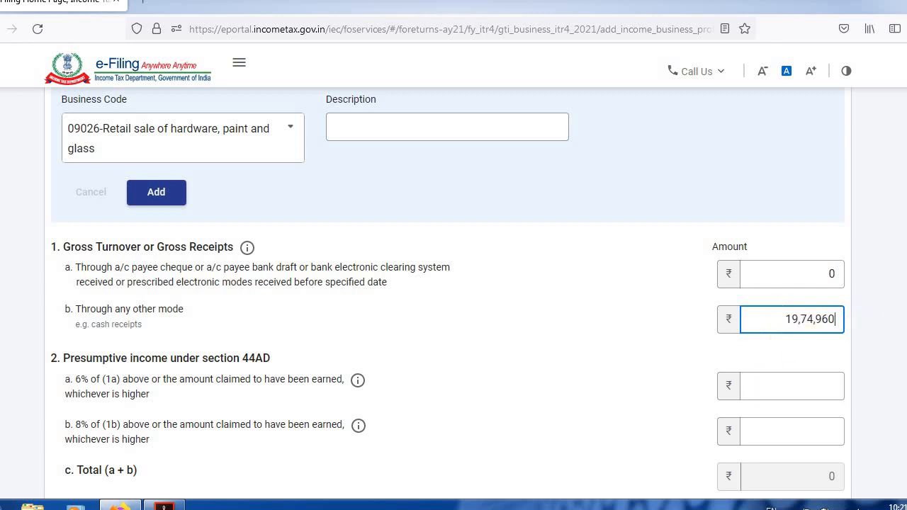
Look up the net profit in the balance sheet PDF and enter 248357 as the 8% presumptive income under section 44AD.
{"action": "scroll", "coordinate": [168, 379], "scroll_direction": "down", "scroll_amount": 2}
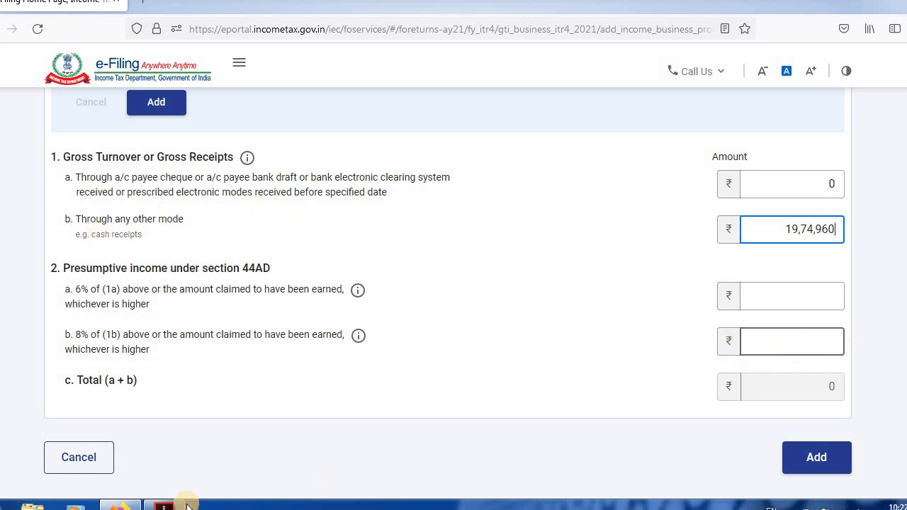
{"action": "left_click", "coordinate": [792, 342]}
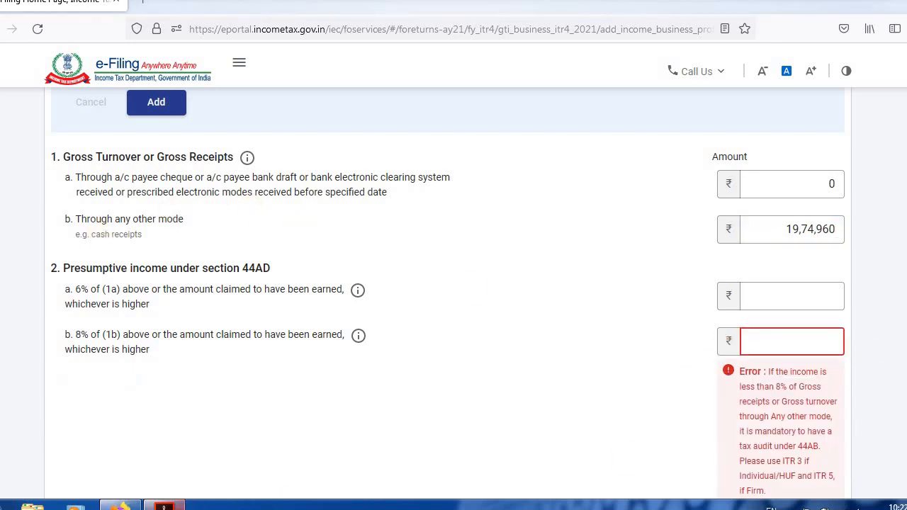
{"action": "left_click", "coordinate": [164, 506]}
{"action": "scroll", "coordinate": [453, 269], "scroll_direction": "down", "scroll_amount": 15}
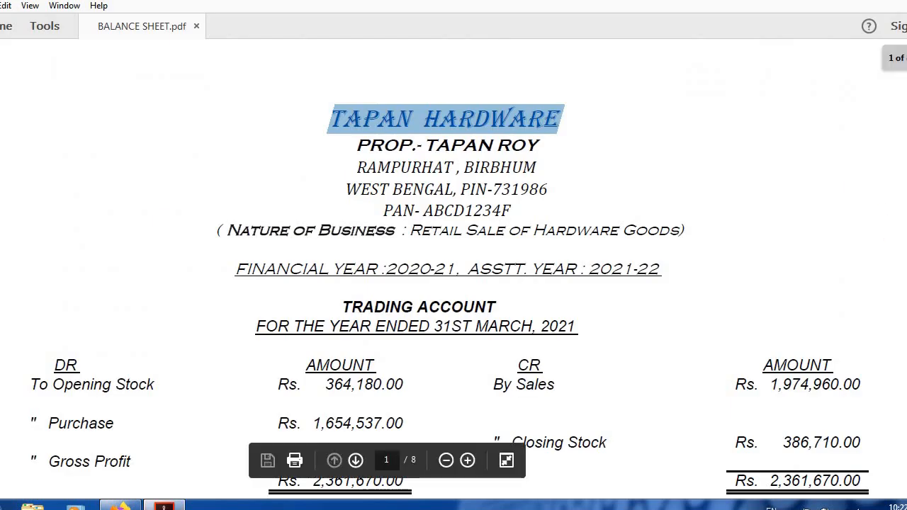
{"action": "scroll", "coordinate": [331, 87], "scroll_direction": "up", "scroll_amount": 1}
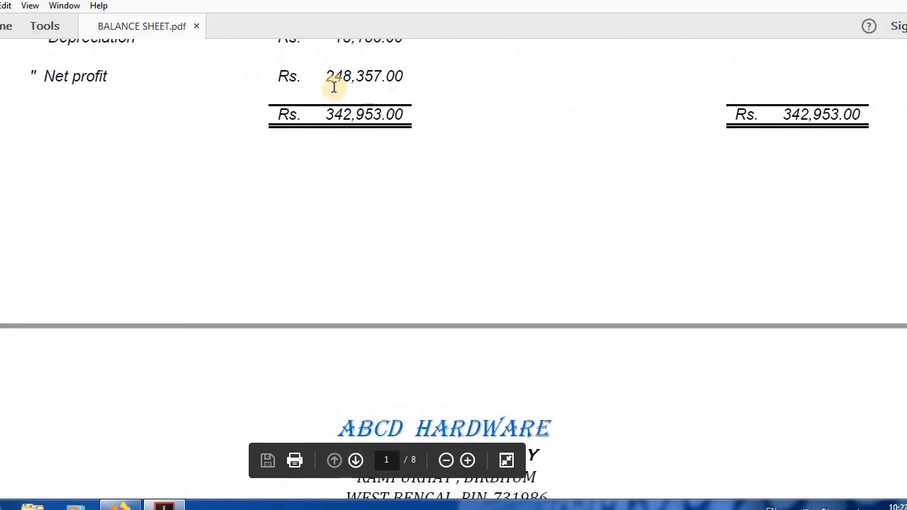
{"action": "key", "text": "alt+Tab"}
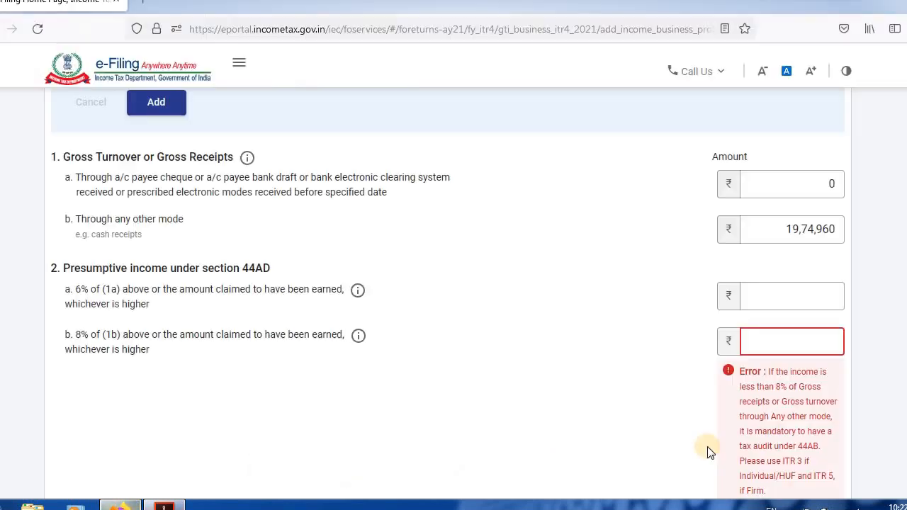
{"action": "type", "text": "2"}
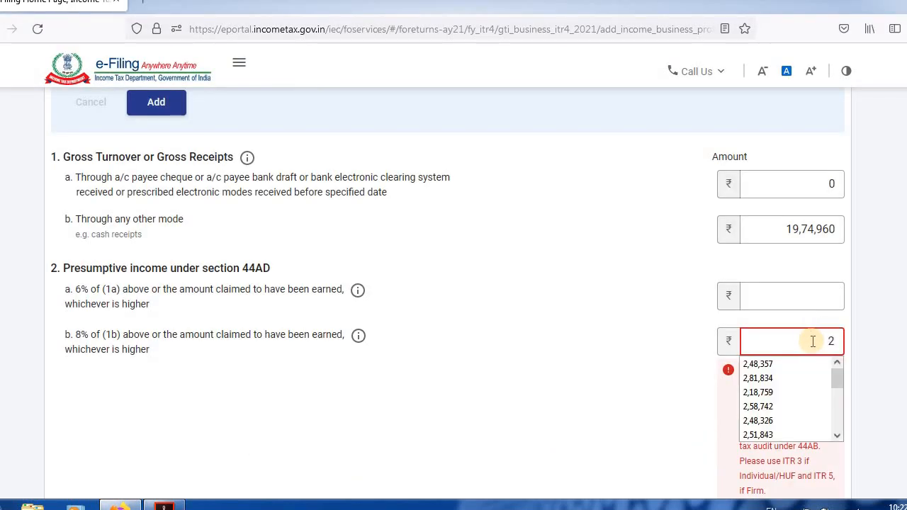
{"action": "type", "text": "48357"}
Check the completed business details and add this business income to the return.
{"action": "scroll", "coordinate": [813, 341], "scroll_direction": "up", "scroll_amount": 1}
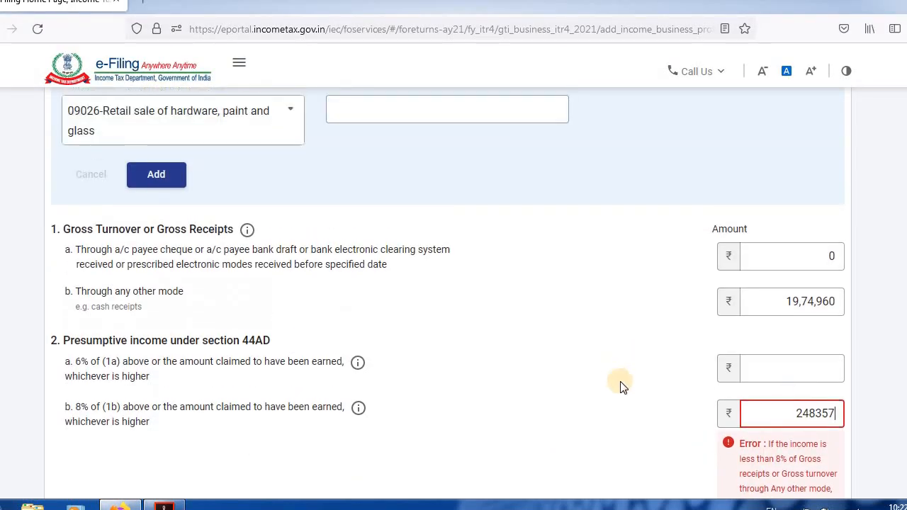
{"action": "scroll", "coordinate": [467, 314], "scroll_direction": "down", "scroll_amount": 2}
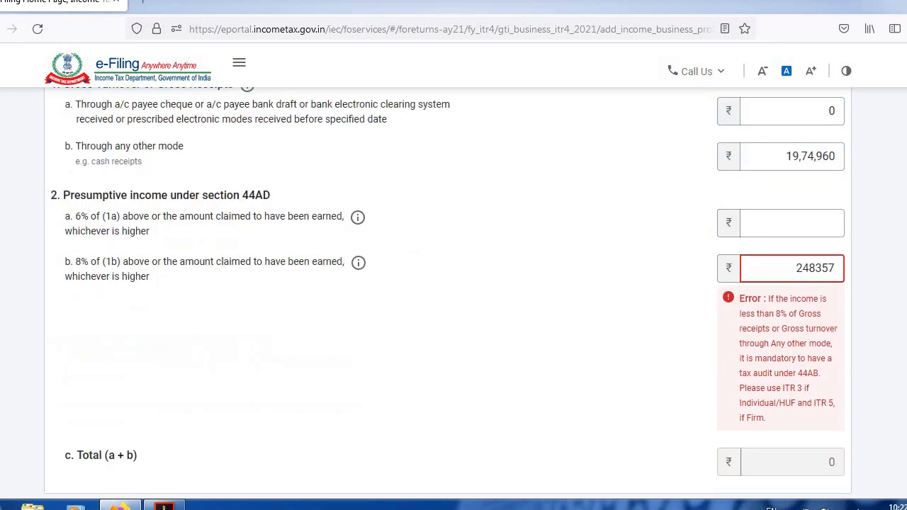
{"action": "left_click", "coordinate": [468, 314]}
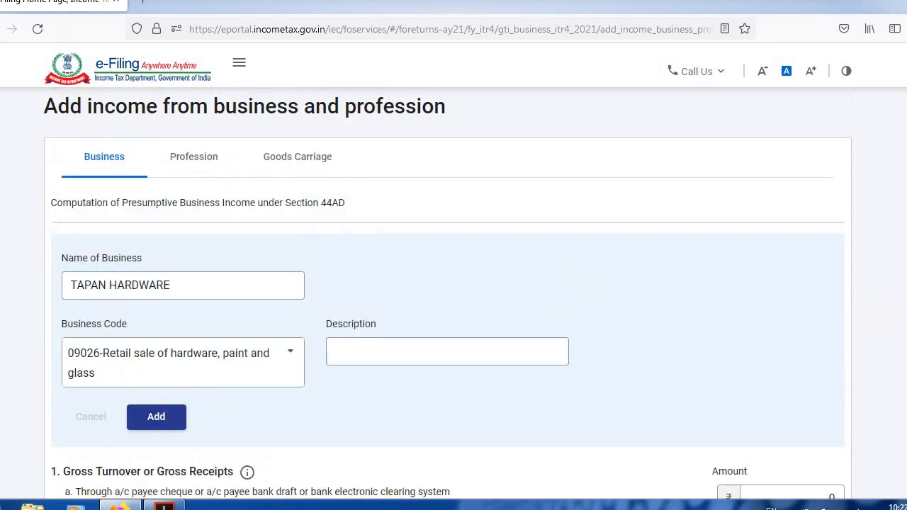
{"action": "scroll", "coordinate": [454, 291], "scroll_direction": "down", "scroll_amount": 5}
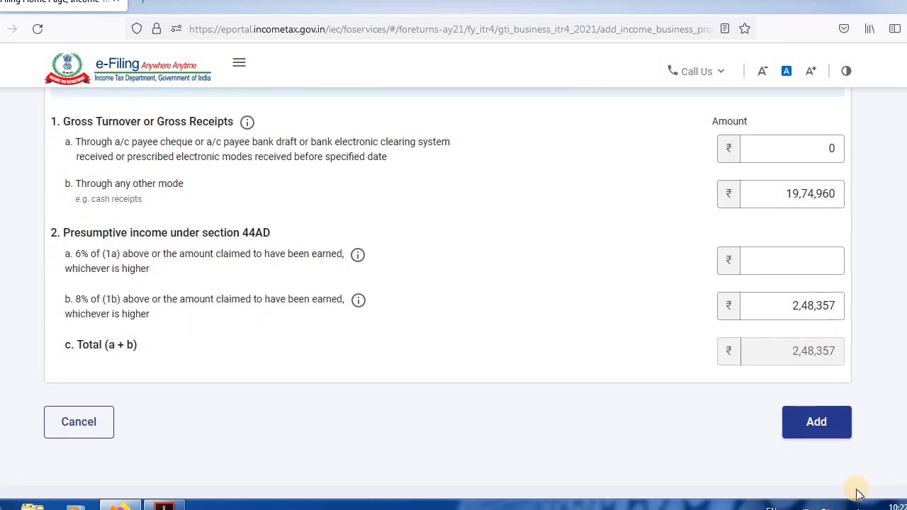
{"action": "left_click", "coordinate": [819, 425]}
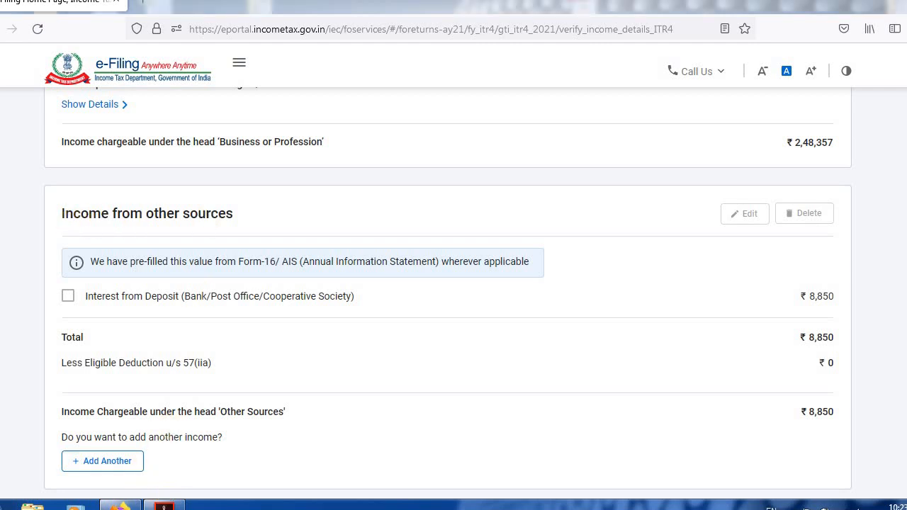
Compare the income from other sources with the PDF's total income computation and confirm the Gross Total Income section.
{"action": "key", "text": "alt+Tab"}
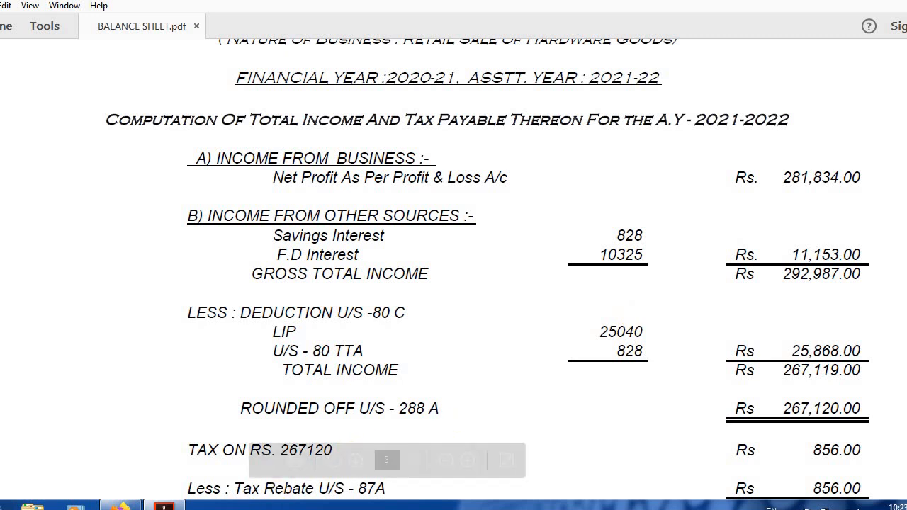
{"action": "left_click", "coordinate": [164, 506]}
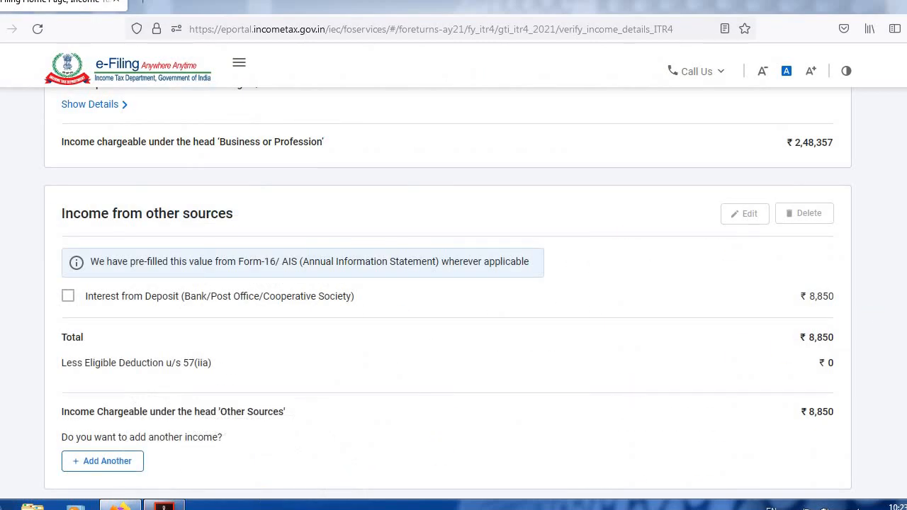
{"action": "scroll", "coordinate": [448, 294], "scroll_direction": "down", "scroll_amount": 5}
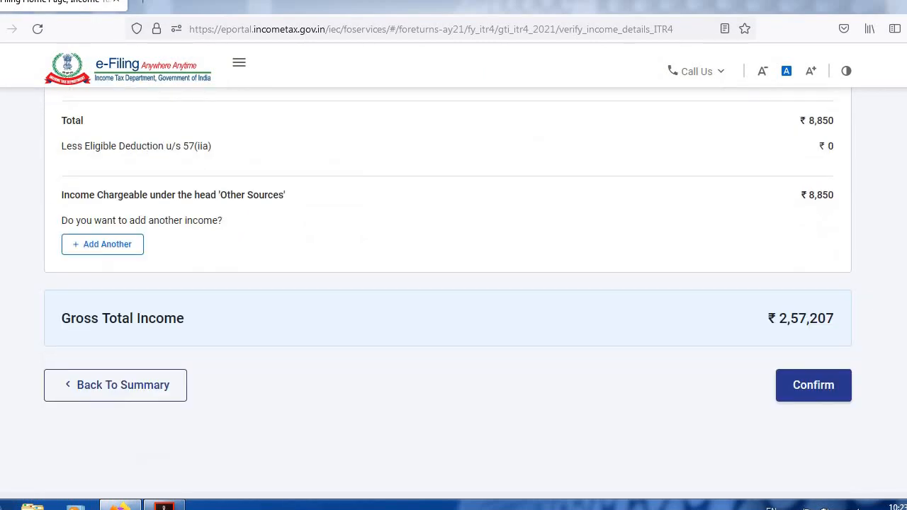
{"action": "left_click", "coordinate": [812, 388]}
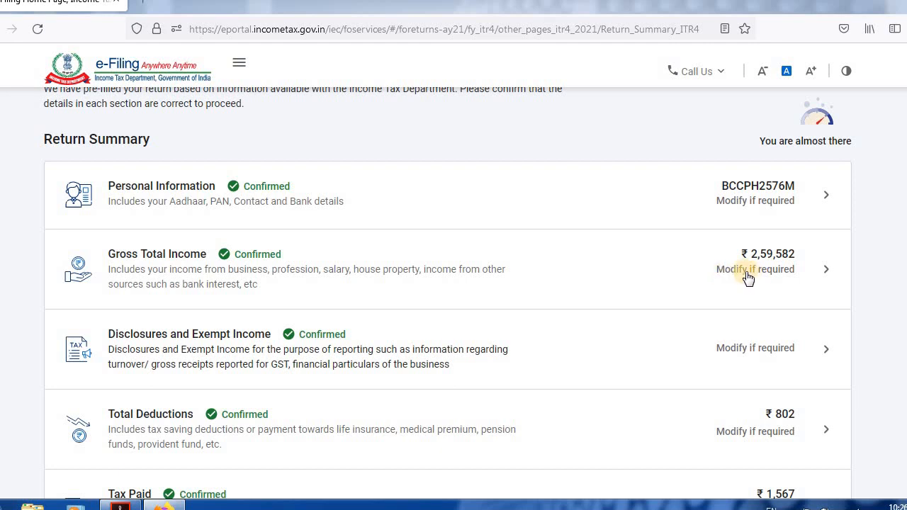
Open the Disclosures and Exempt Income section and look up the balance sheet as at 31st March, 2021 in the PDF.
{"action": "scroll", "coordinate": [266, 284], "scroll_direction": "down", "scroll_amount": 2}
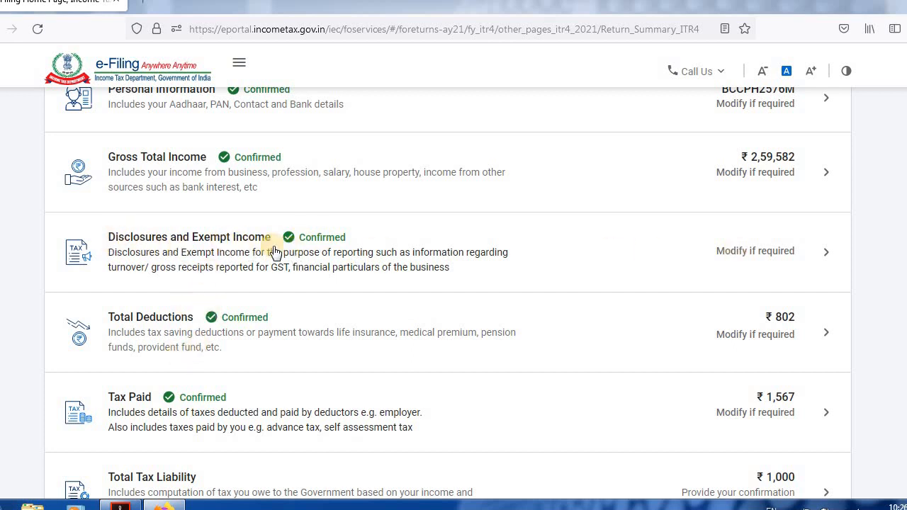
{"action": "left_click", "coordinate": [828, 253]}
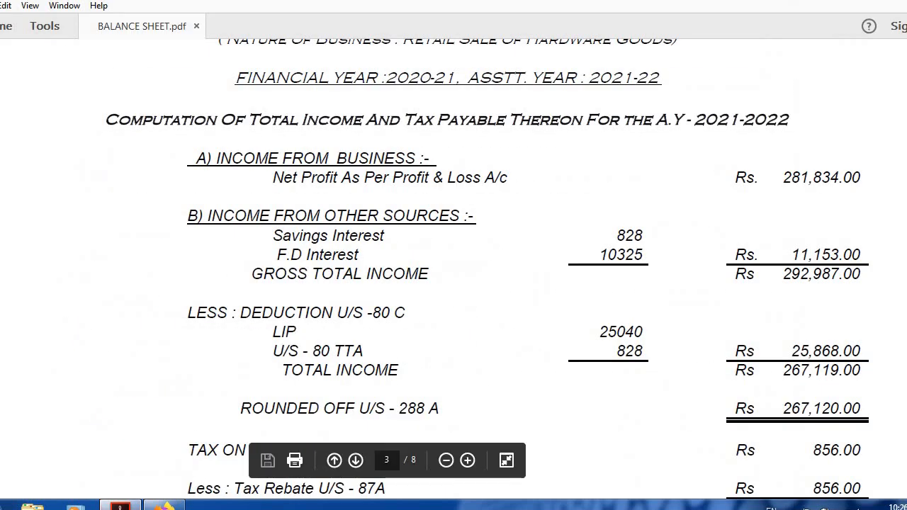
{"action": "scroll", "coordinate": [453, 270], "scroll_direction": "up", "scroll_amount": 15}
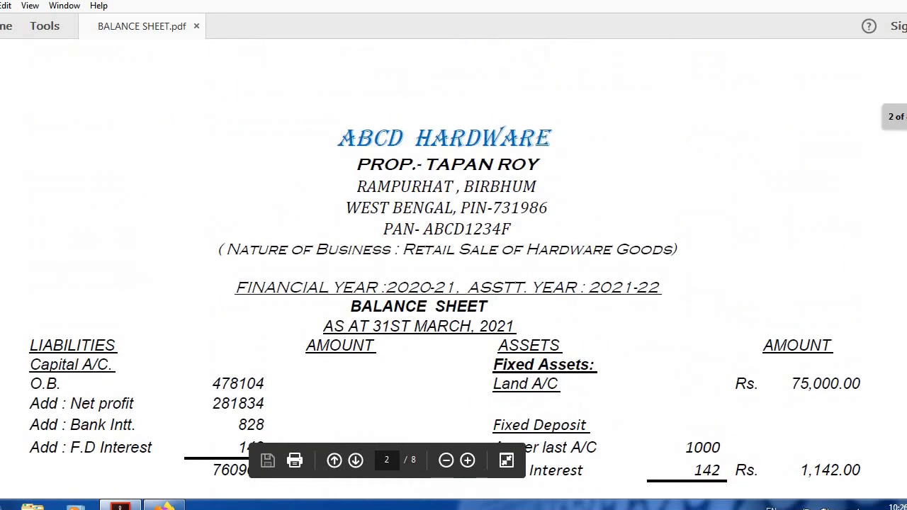
{"action": "scroll", "coordinate": [453, 270], "scroll_direction": "down", "scroll_amount": 3}
{"action": "scroll", "coordinate": [454, 269], "scroll_direction": "up", "scroll_amount": 4}
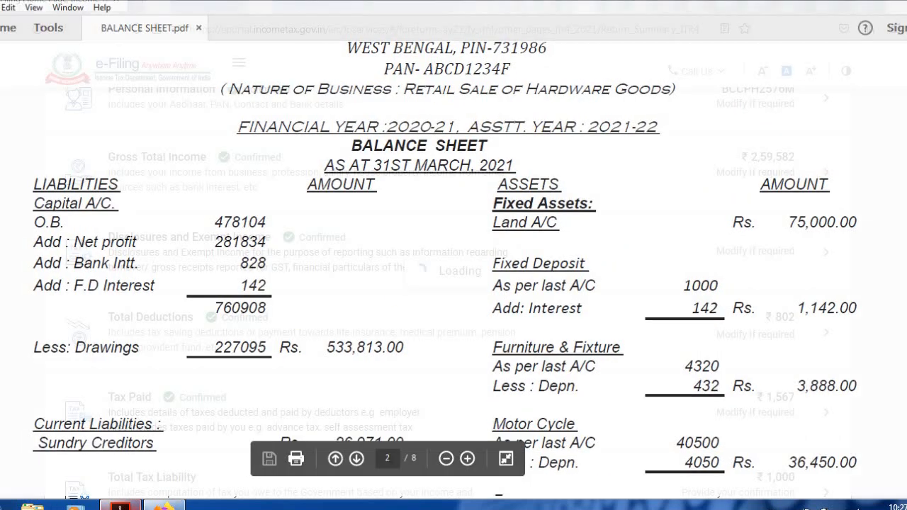
{"action": "left_click", "coordinate": [165, 506]}
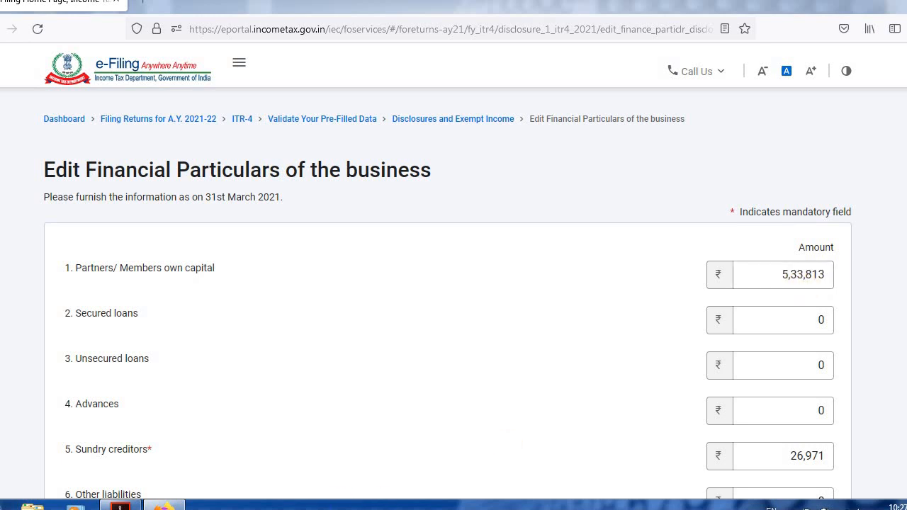
Compare the own capital, loans and sundry creditors in the business's financial particulars with the liabilities in the balance sheet PDF.
{"action": "left_click", "coordinate": [122, 506]}
{"action": "left_click", "coordinate": [809, 320]}
{"action": "left_click", "coordinate": [178, 348]}
{"action": "left_click", "coordinate": [813, 376]}
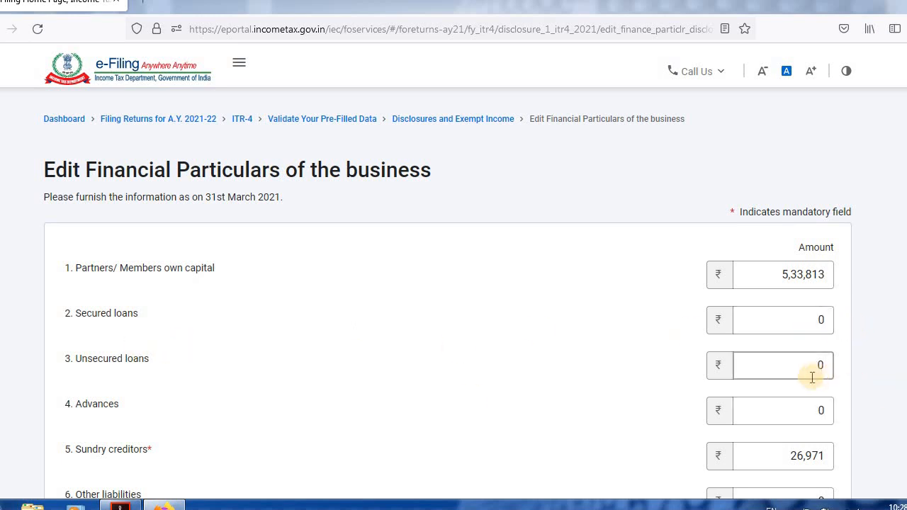
{"action": "left_click", "coordinate": [197, 425]}
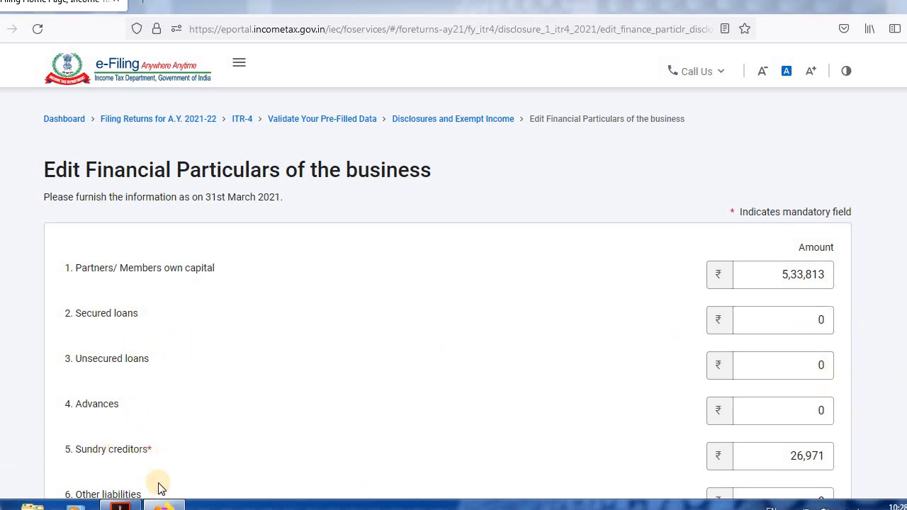
{"action": "left_click", "coordinate": [121, 506]}
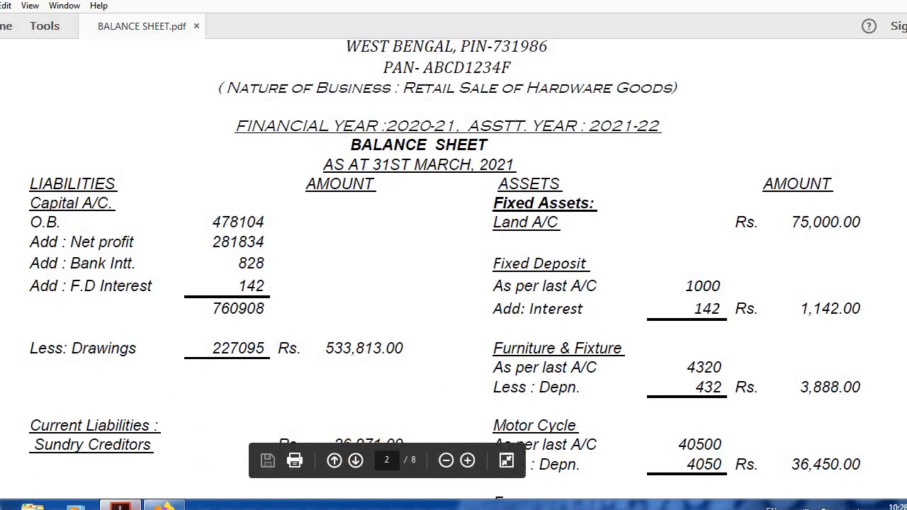
{"action": "left_click", "coordinate": [164, 506]}
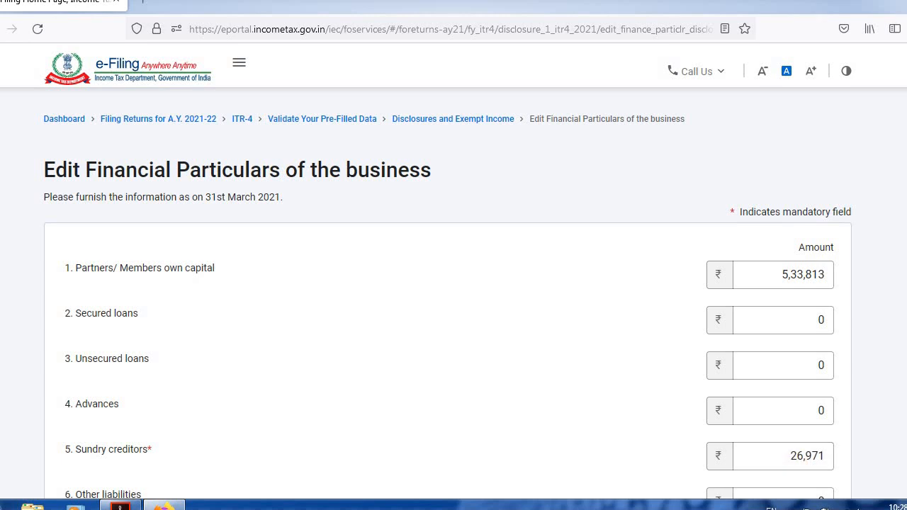
Check the sundry creditors, fixed assets and bank balance in the financial particulars against the balance sheet PDF.
{"action": "scroll", "coordinate": [453, 297], "scroll_direction": "down", "scroll_amount": 3}
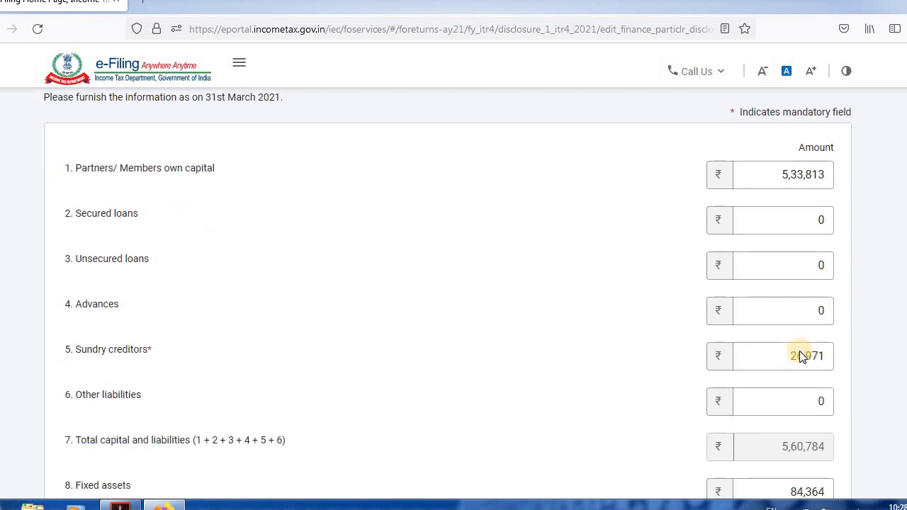
{"action": "left_click", "coordinate": [813, 362]}
{"action": "scroll", "coordinate": [230, 340], "scroll_direction": "down", "scroll_amount": 3}
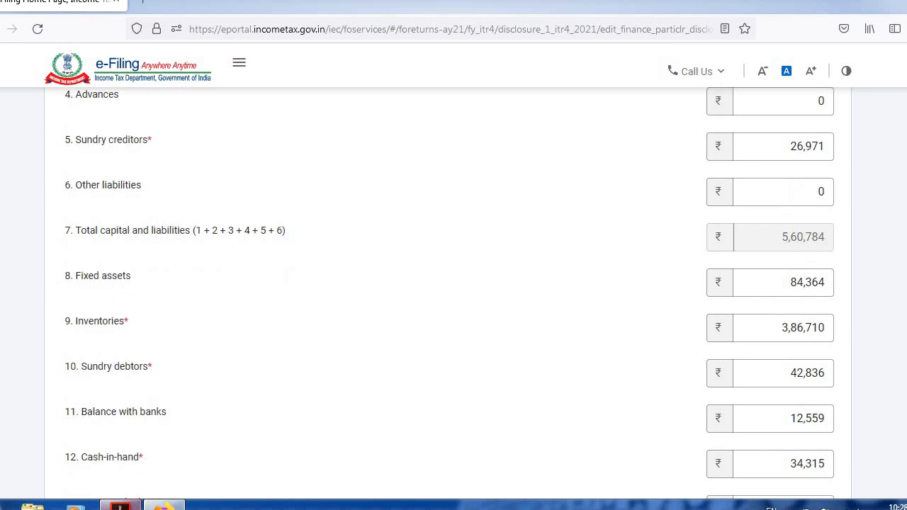
{"action": "left_click", "coordinate": [120, 505]}
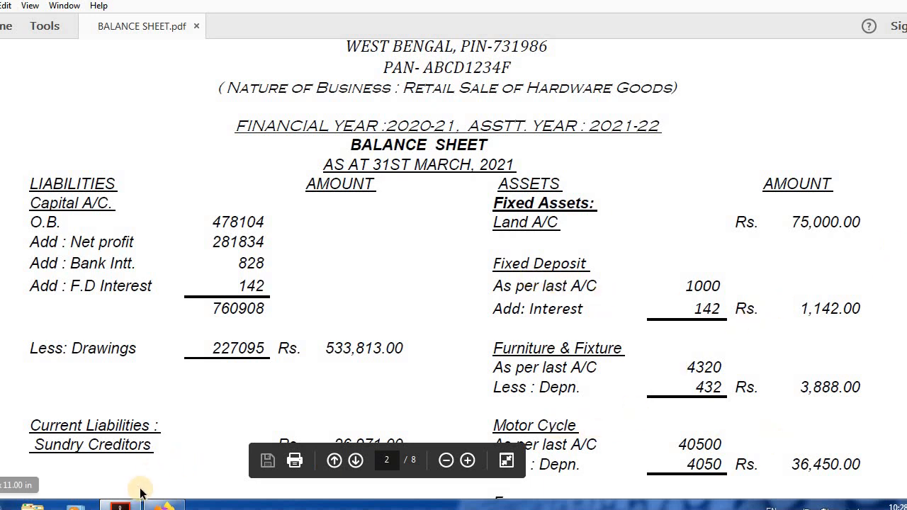
{"action": "left_click", "coordinate": [122, 504]}
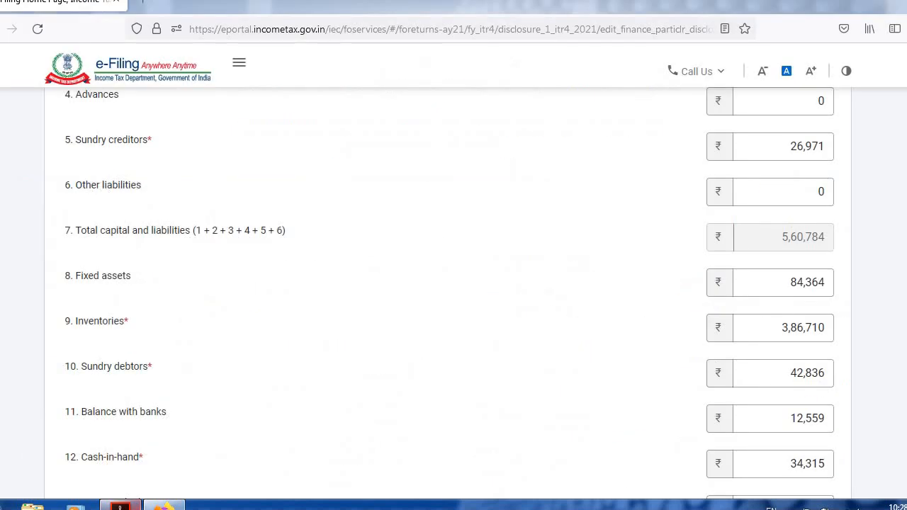
{"action": "left_click", "coordinate": [801, 284]}
{"action": "left_click", "coordinate": [806, 418]}
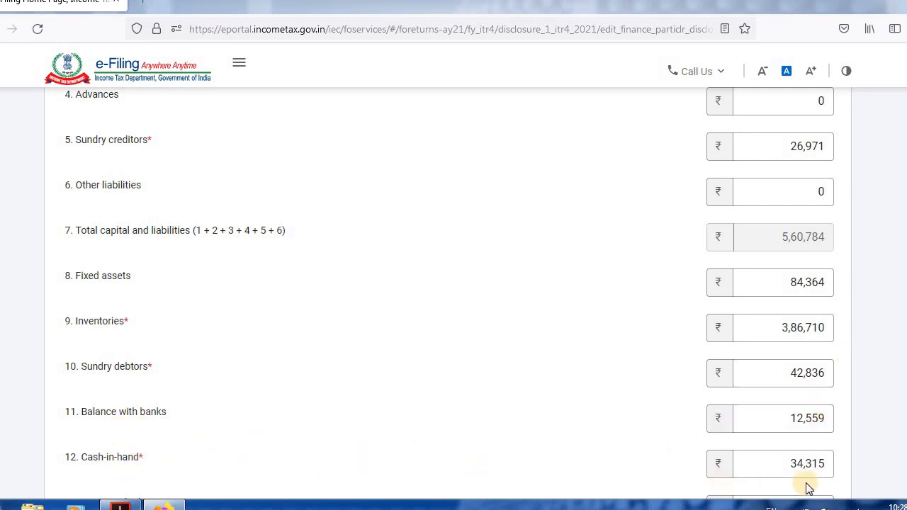
Compare the total assets and total liabilities with the balance sheet PDF and save the financial particulars of the business.
{"action": "scroll", "coordinate": [142, 464], "scroll_direction": "down", "scroll_amount": 3}
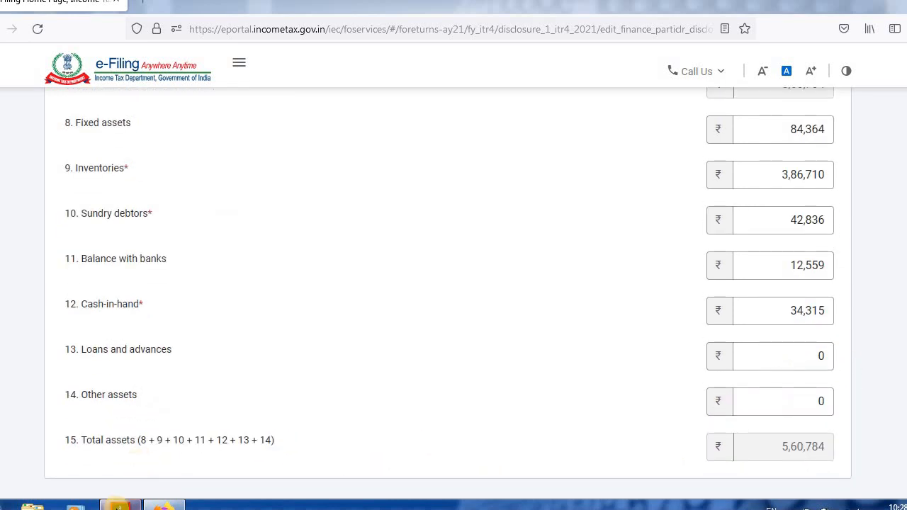
{"action": "left_click", "coordinate": [163, 505]}
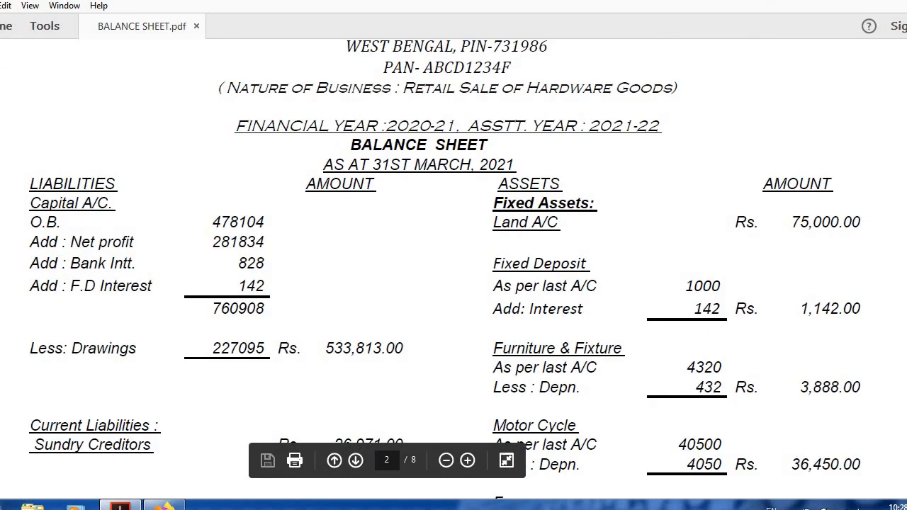
{"action": "scroll", "coordinate": [674, 423], "scroll_direction": "down", "scroll_amount": 10}
{"action": "scroll", "coordinate": [674, 422], "scroll_direction": "up", "scroll_amount": 5}
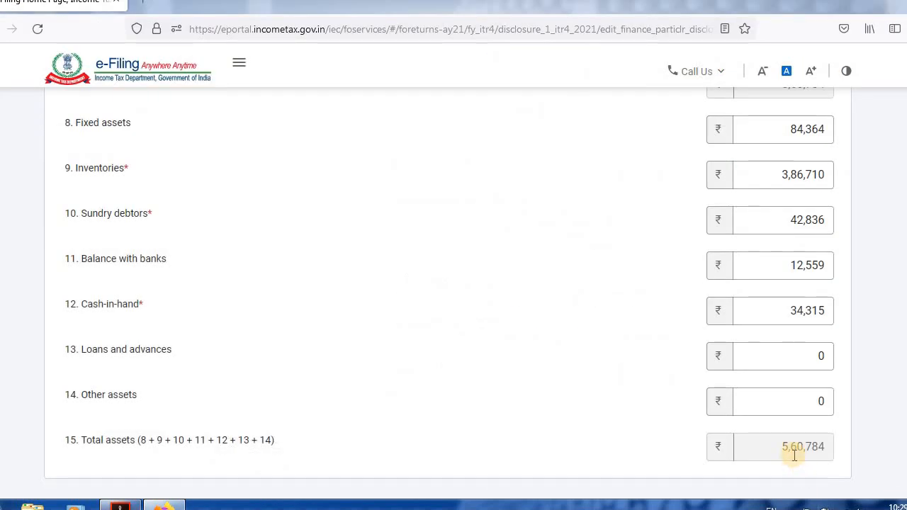
{"action": "scroll", "coordinate": [794, 201], "scroll_direction": "up", "scroll_amount": 3}
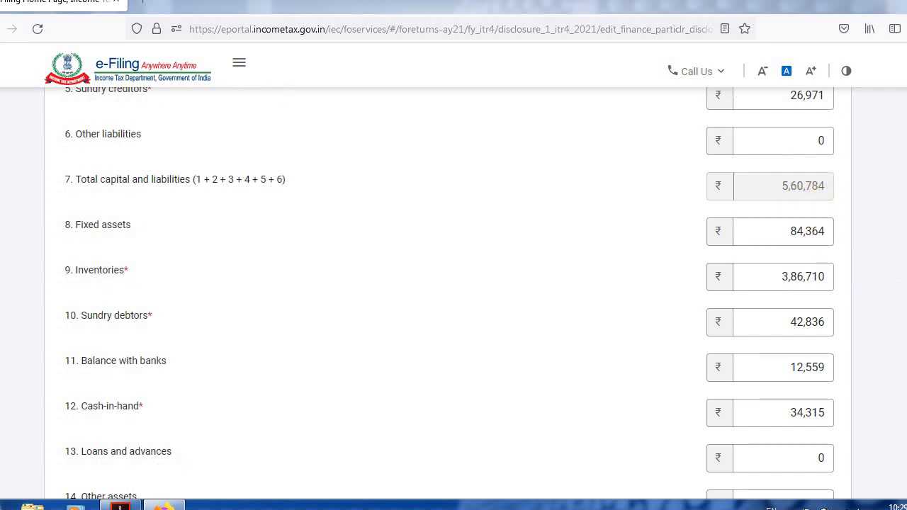
{"action": "scroll", "coordinate": [815, 297], "scroll_direction": "down", "scroll_amount": 9}
{"action": "left_click", "coordinate": [817, 305]}
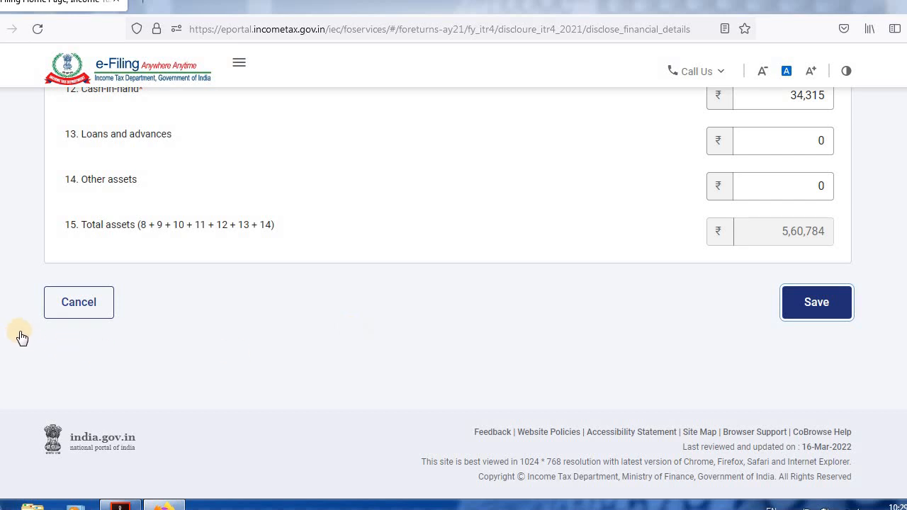
{"action": "left_click", "coordinate": [79, 303]}
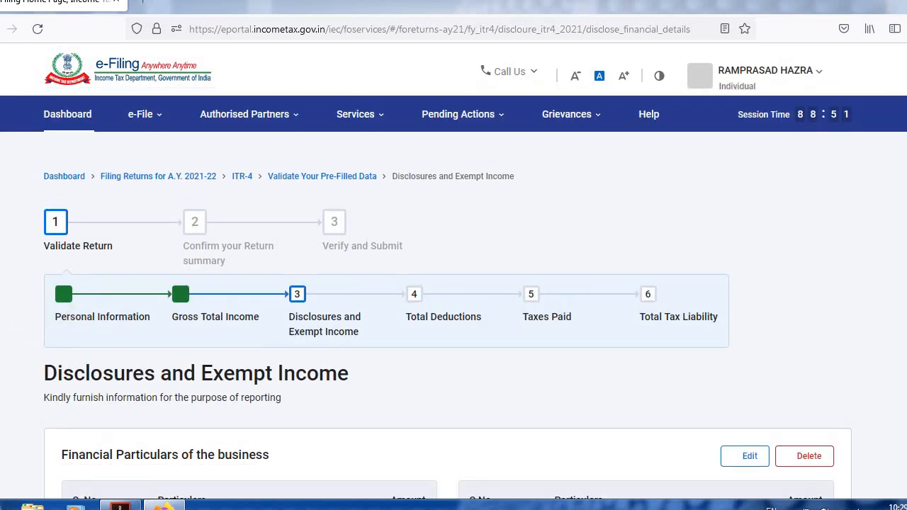
Review the saved financial particulars, add no GST turnover or exempt income details, and confirm the Disclosures and Exempt Income section.
{"action": "scroll", "coordinate": [600, 204], "scroll_direction": "down", "scroll_amount": 9}
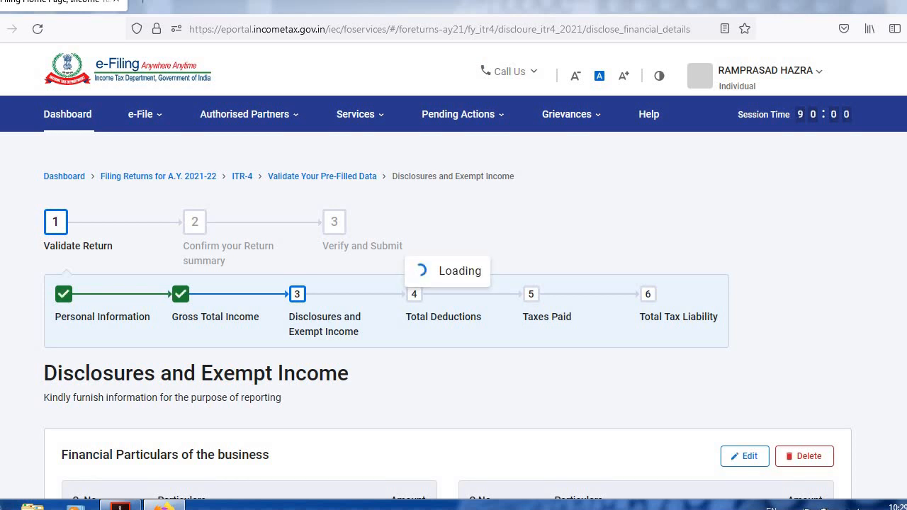
{"action": "scroll", "coordinate": [448, 316], "scroll_direction": "down", "scroll_amount": 5}
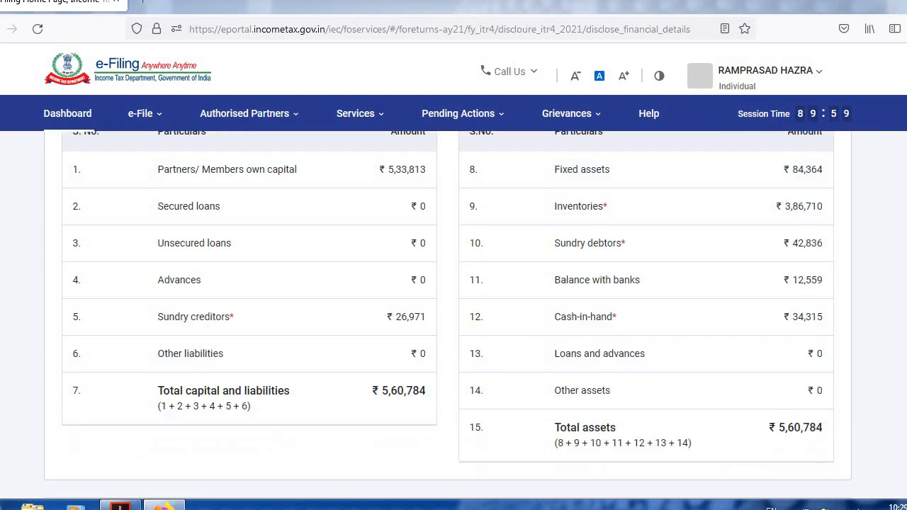
{"action": "scroll", "coordinate": [269, 269], "scroll_direction": "down", "scroll_amount": 1}
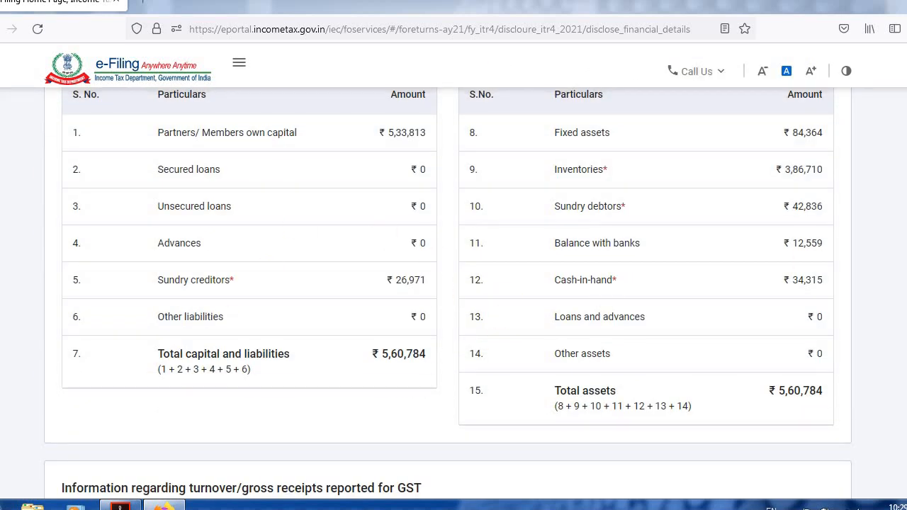
{"action": "scroll", "coordinate": [454, 297], "scroll_direction": "down", "scroll_amount": 5}
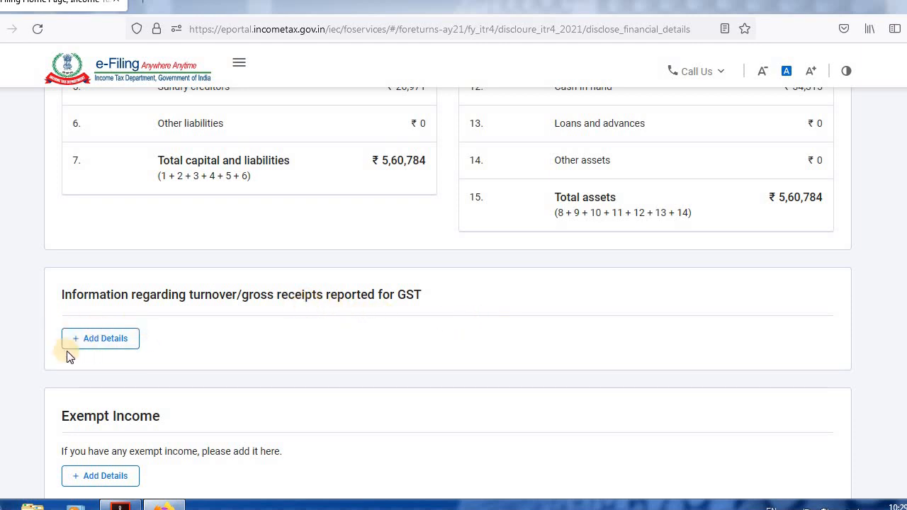
{"action": "scroll", "coordinate": [454, 298], "scroll_direction": "down", "scroll_amount": 2}
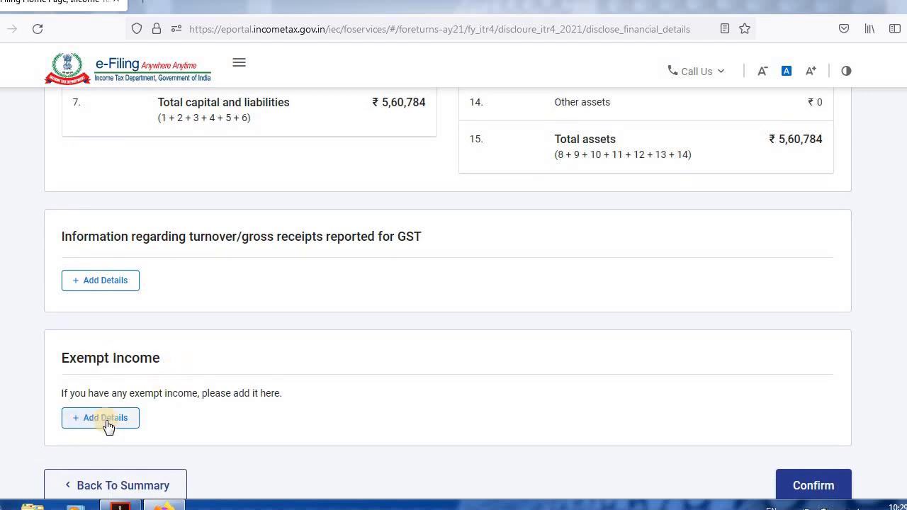
{"action": "left_click", "coordinate": [807, 494]}
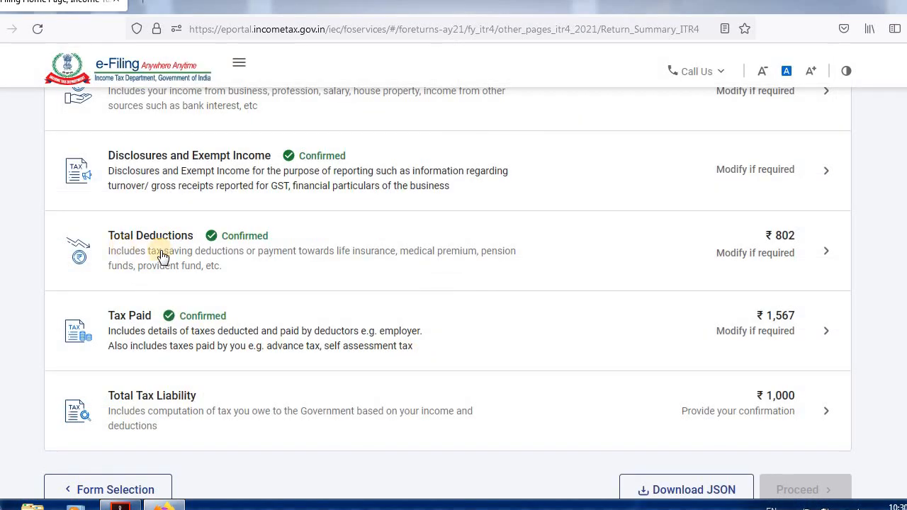
Open the Total Deductions section and look up the 80C and 80TTA deductions in the PDF's total income computation.
{"action": "left_click", "coordinate": [826, 253]}
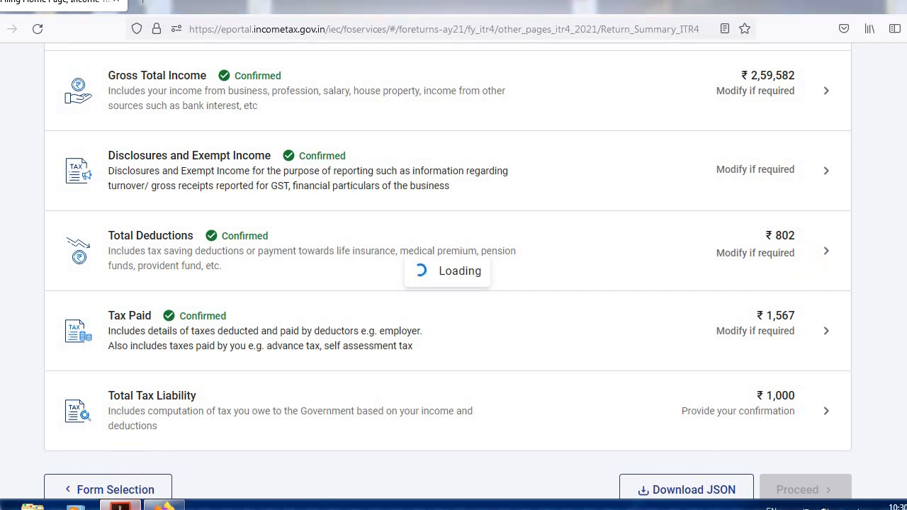
{"action": "left_click", "coordinate": [121, 505]}
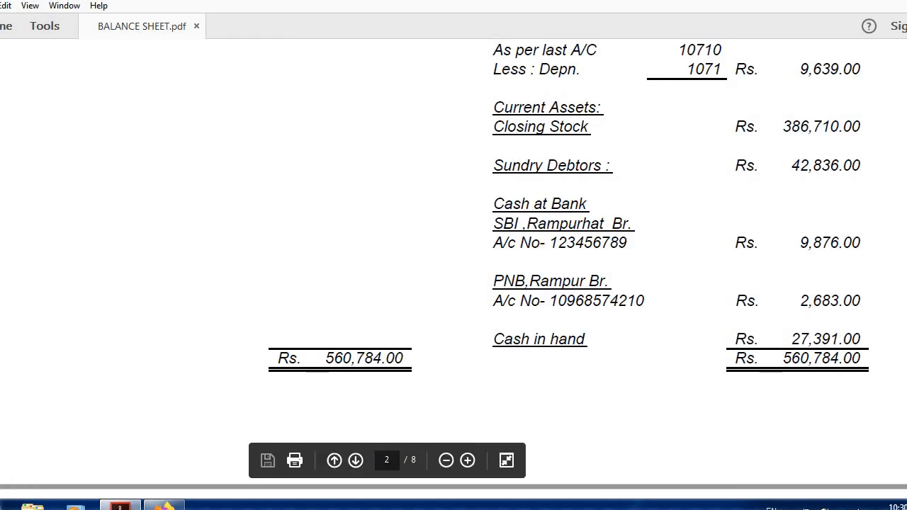
{"action": "scroll", "coordinate": [381, 359], "scroll_direction": "down", "scroll_amount": 15}
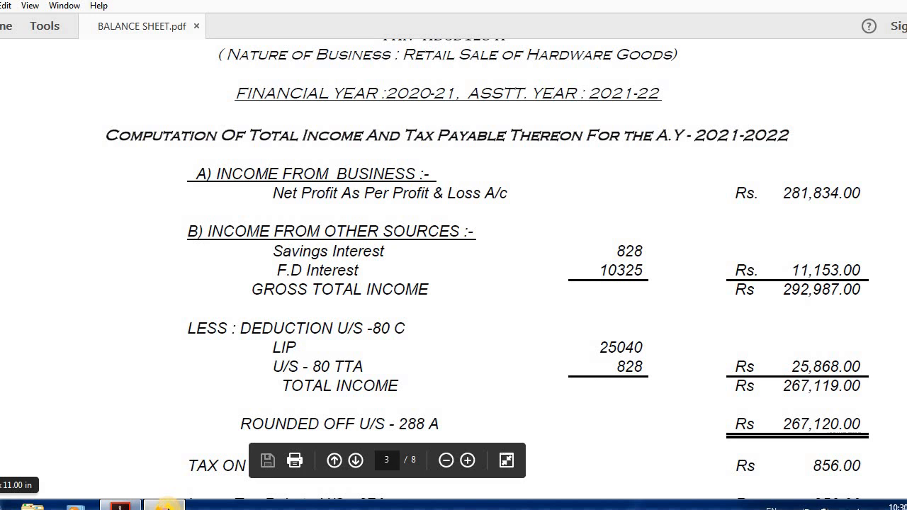
{"action": "left_click", "coordinate": [164, 506]}
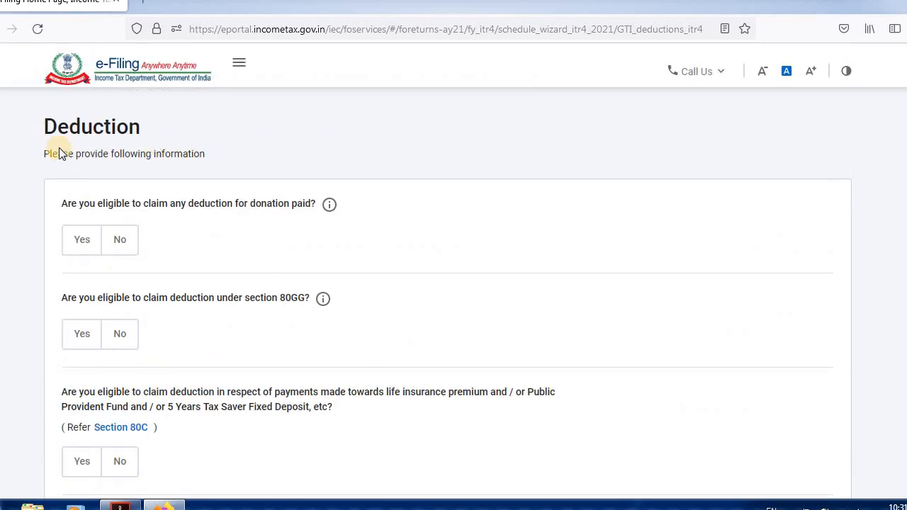
Answer No to the donation and Section 80GG deductions, and Yes to the Section 80C deduction.
{"action": "left_click", "coordinate": [121, 242]}
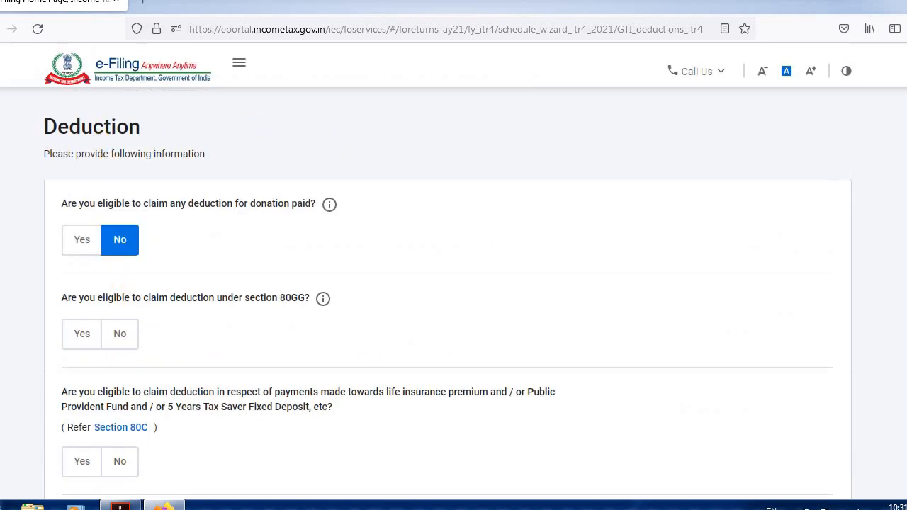
{"action": "scroll", "coordinate": [120, 213], "scroll_direction": "down", "scroll_amount": 3}
{"action": "left_click", "coordinate": [120, 211]}
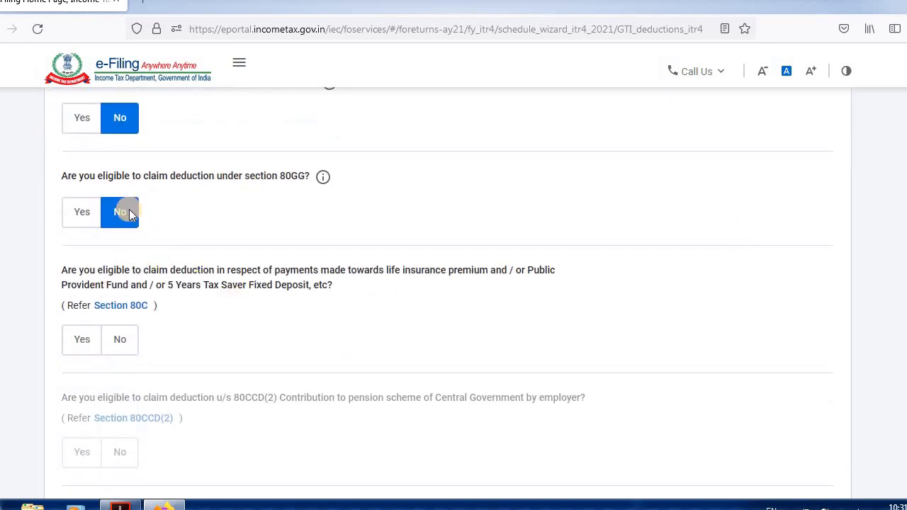
{"action": "left_click", "coordinate": [80, 346]}
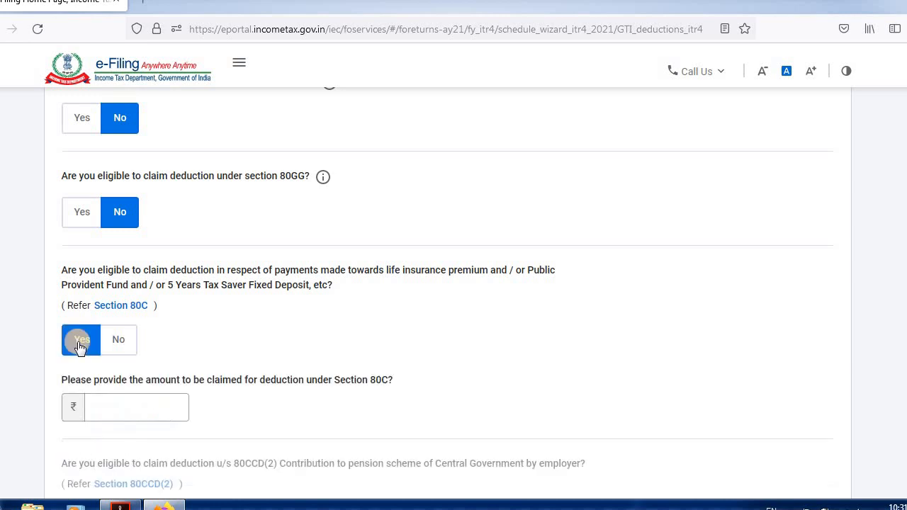
{"action": "left_click", "coordinate": [113, 409]}
Review the other deductions, keep 80TTA savings interest selected at 802, and submit the deduction questions.
{"action": "scroll", "coordinate": [453, 290], "scroll_direction": "down", "scroll_amount": 3}
{"action": "scroll", "coordinate": [454, 290], "scroll_direction": "down", "scroll_amount": 5}
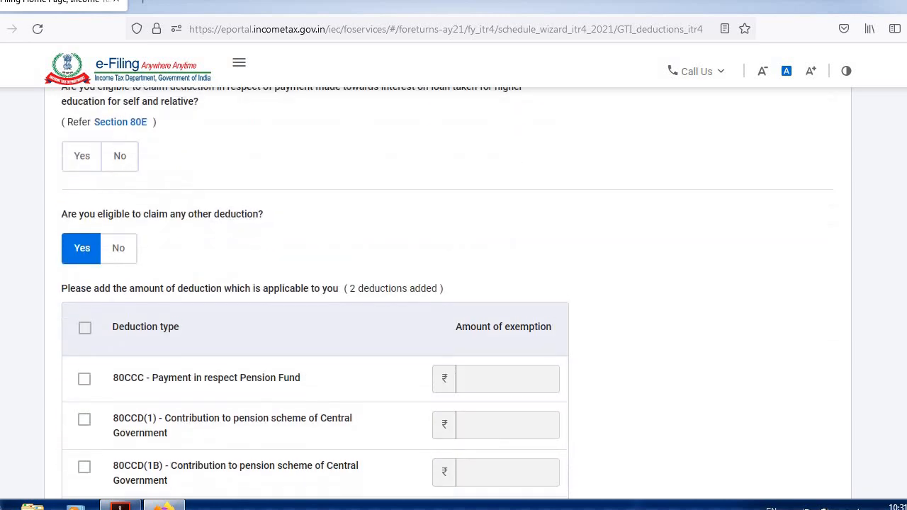
{"action": "scroll", "coordinate": [829, 318], "scroll_direction": "down", "scroll_amount": 1}
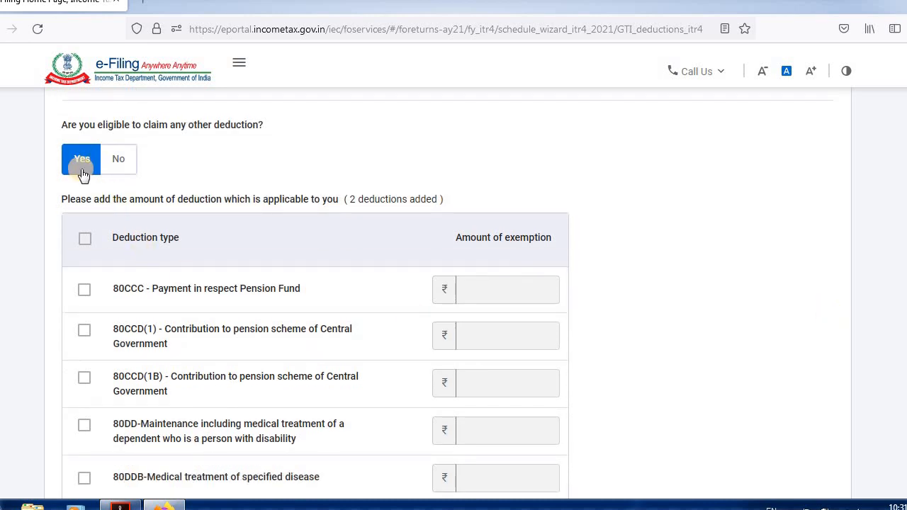
{"action": "scroll", "coordinate": [454, 290], "scroll_direction": "down", "scroll_amount": 2}
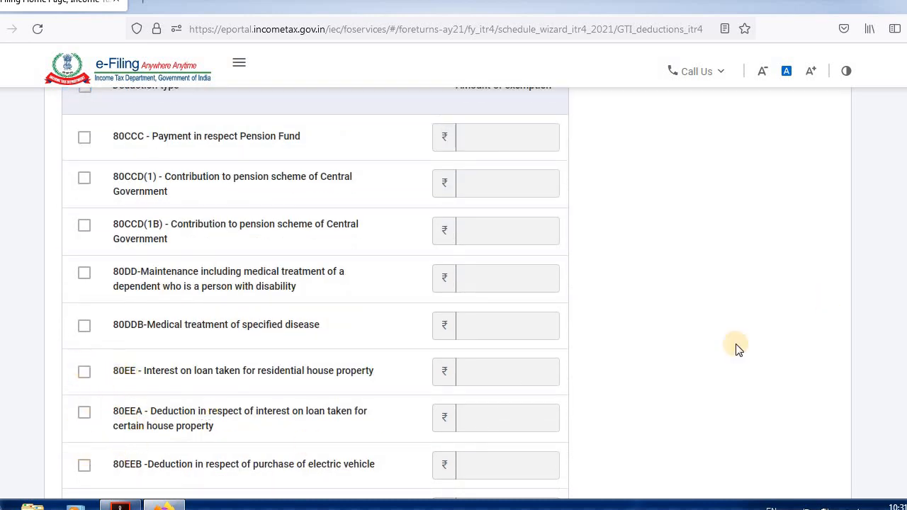
{"action": "scroll", "coordinate": [539, 433], "scroll_direction": "down", "scroll_amount": 2}
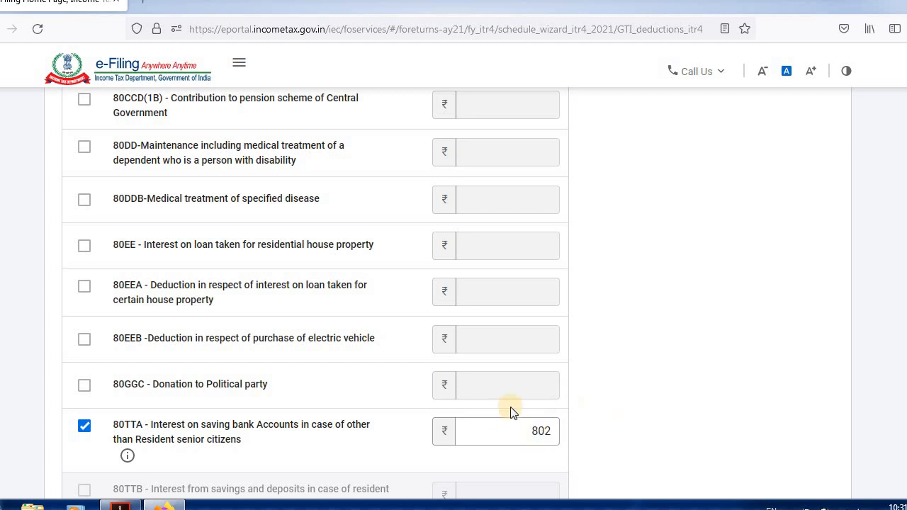
{"action": "scroll", "coordinate": [788, 344], "scroll_direction": "down", "scroll_amount": 5}
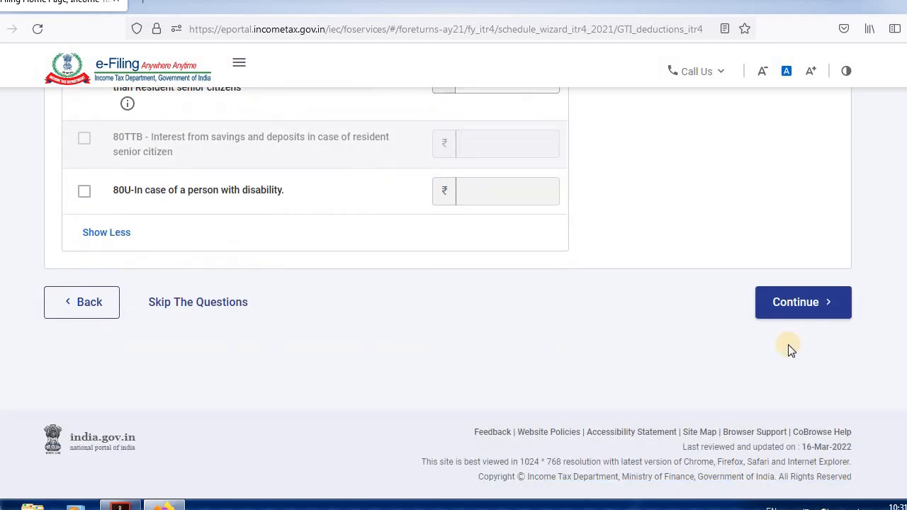
{"action": "left_click", "coordinate": [806, 303]}
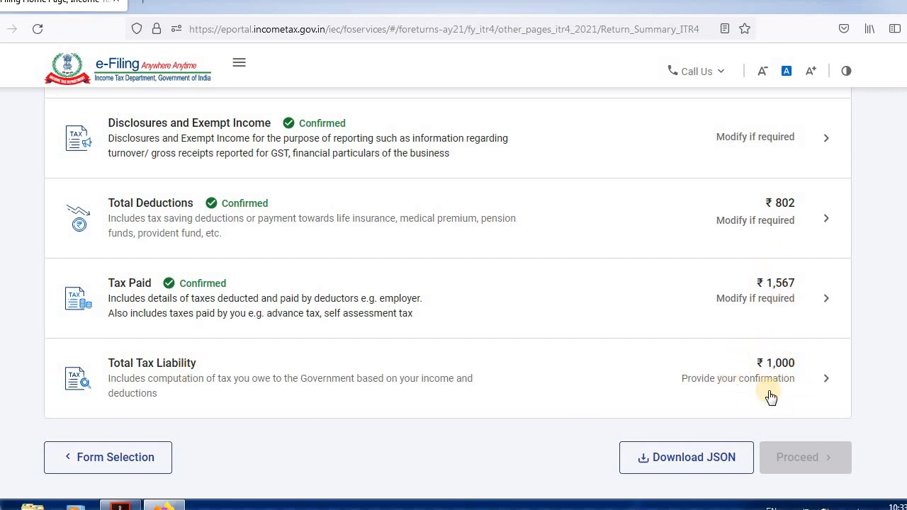
Review the confirmed sections of the return summary and open the Total Tax Liability section.
{"action": "scroll", "coordinate": [448, 284], "scroll_direction": "up", "scroll_amount": 2}
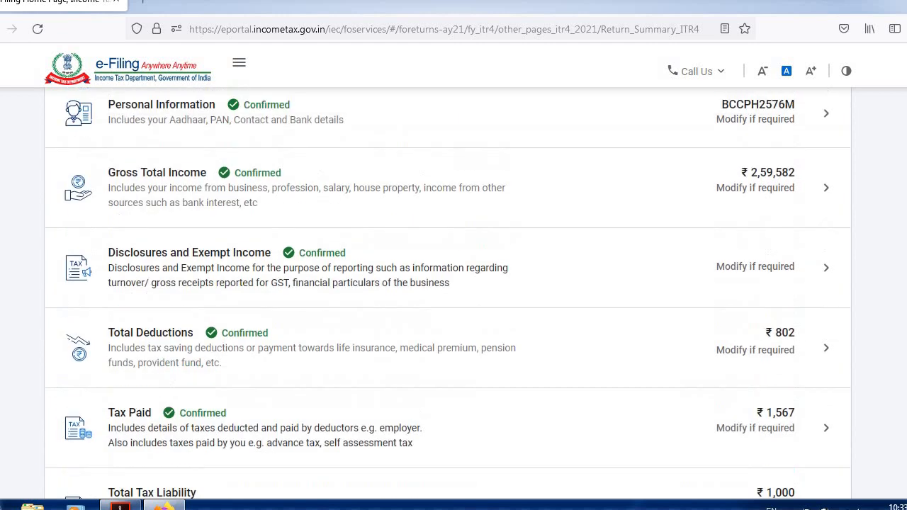
{"action": "scroll", "coordinate": [448, 283], "scroll_direction": "down", "scroll_amount": 2}
{"action": "scroll", "coordinate": [831, 326], "scroll_direction": "down", "scroll_amount": 1}
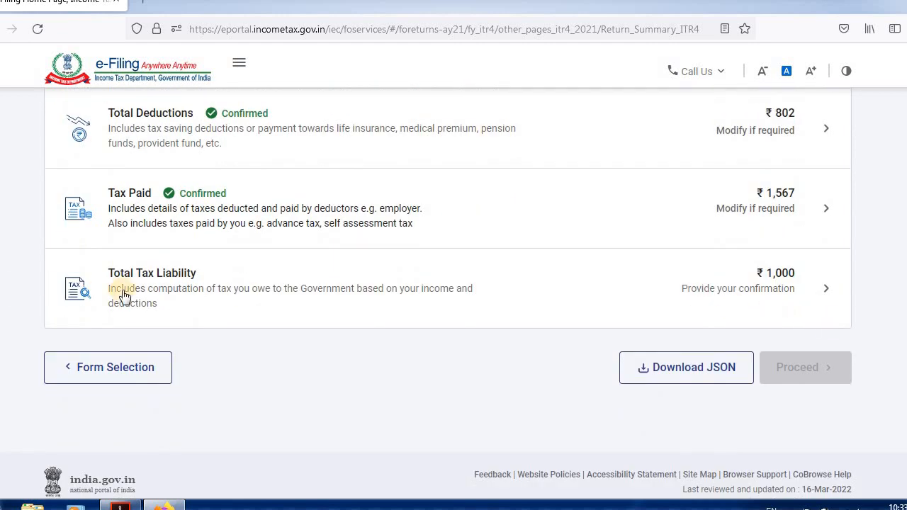
{"action": "left_click", "coordinate": [823, 290]}
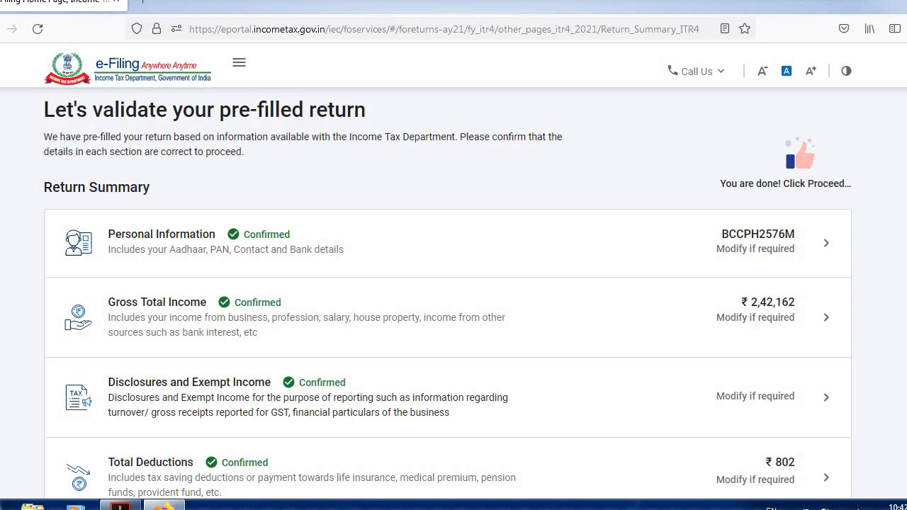
Check the amounts in every confirmed section of the return summary and proceed to the tax summary.
{"action": "scroll", "coordinate": [454, 284], "scroll_direction": "down", "scroll_amount": 3}
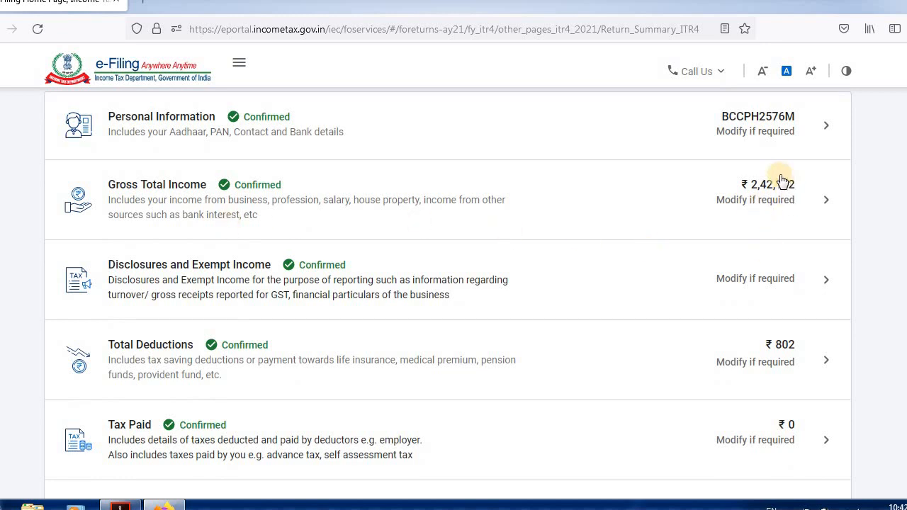
{"action": "scroll", "coordinate": [852, 309], "scroll_direction": "down", "scroll_amount": 3}
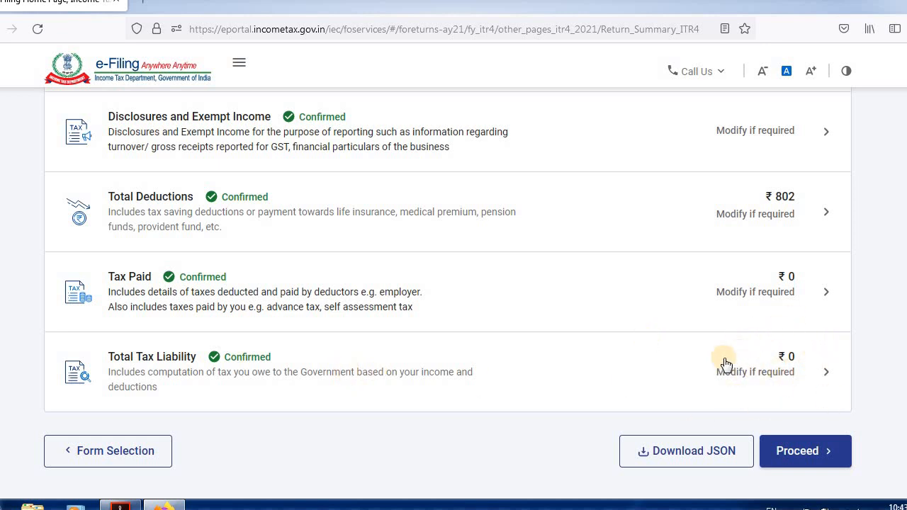
{"action": "scroll", "coordinate": [448, 294], "scroll_direction": "up", "scroll_amount": 7}
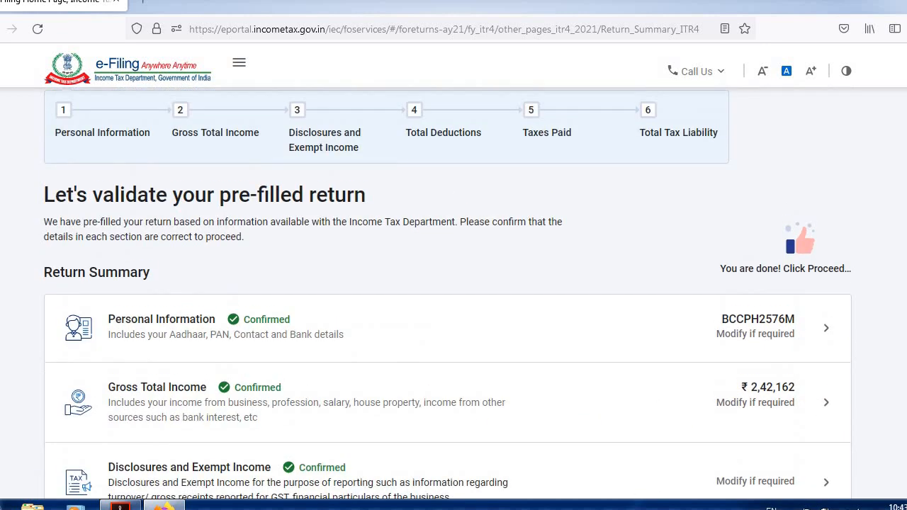
{"action": "scroll", "coordinate": [790, 263], "scroll_direction": "down", "scroll_amount": 7}
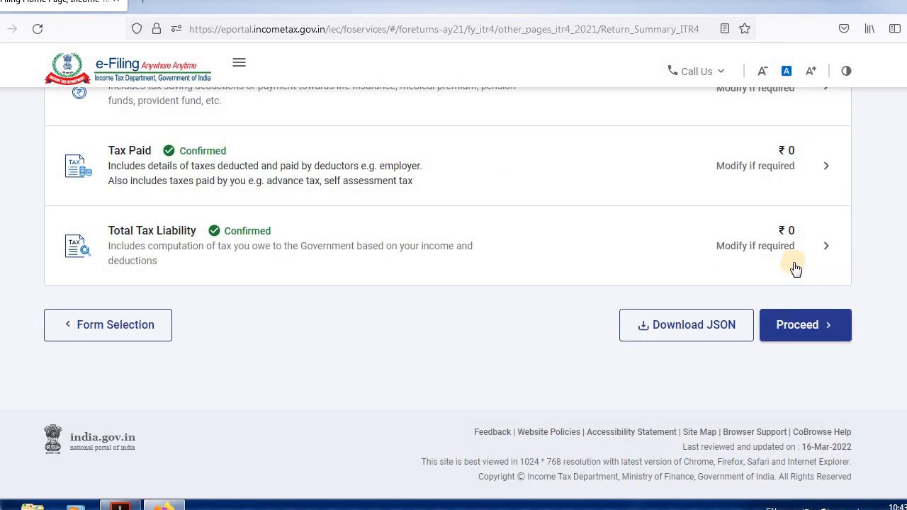
{"action": "left_click", "coordinate": [795, 326]}
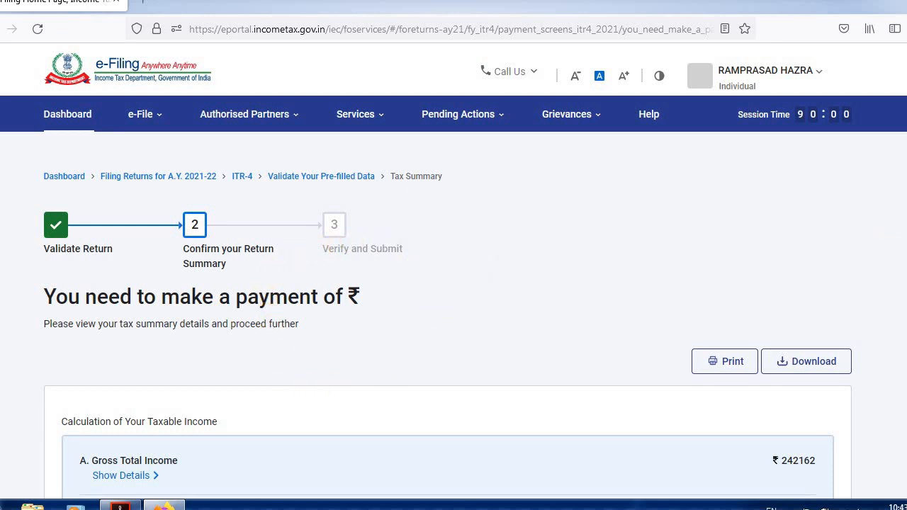
Check the taxable income and tax payable calculations, and open the return preview stage.
{"action": "scroll", "coordinate": [813, 292], "scroll_direction": "down", "scroll_amount": 8}
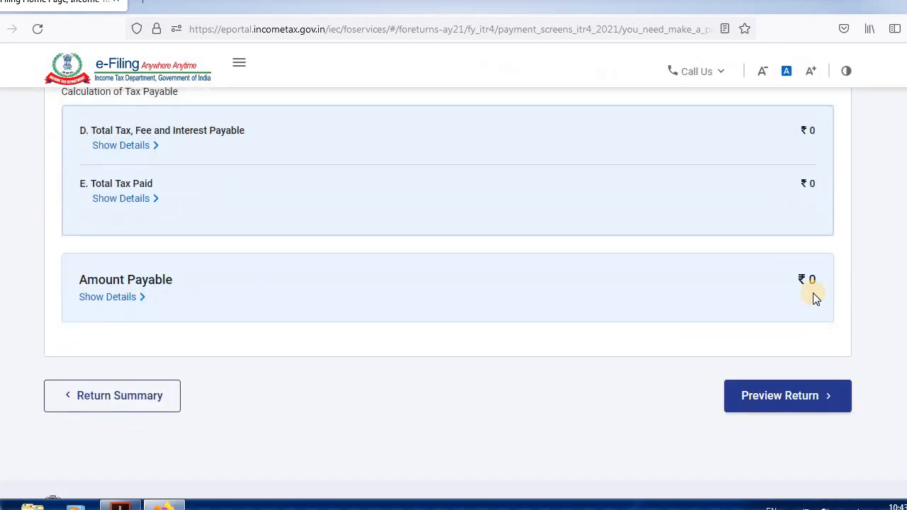
{"action": "left_click", "coordinate": [793, 395]}
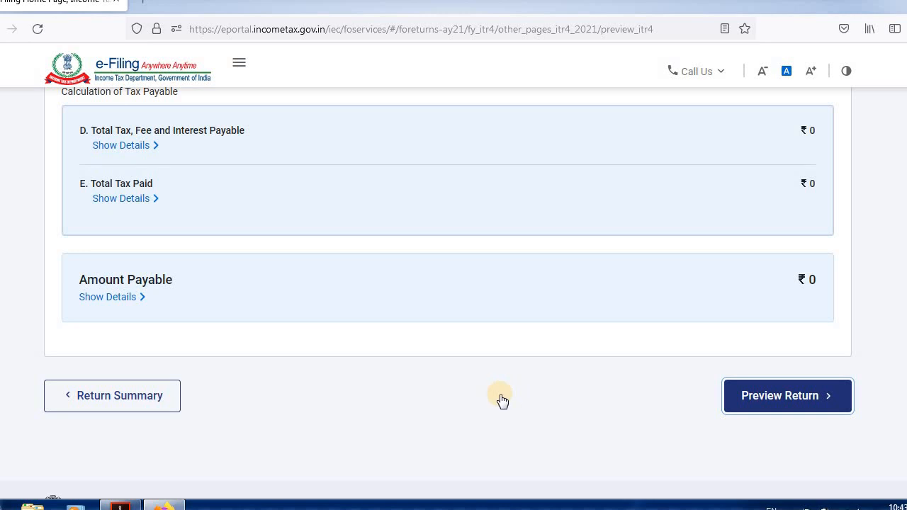
{"action": "left_click", "coordinate": [762, 397]}
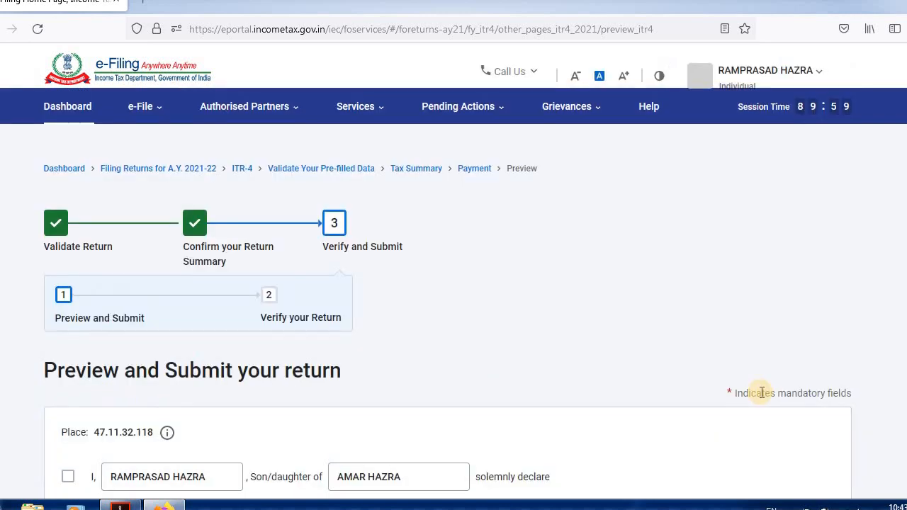
Accept the declaration in the capacity of Self, leave the Tax Return Preparer details blank, and proceed to the preview.
{"action": "scroll", "coordinate": [453, 297], "scroll_direction": "down", "scroll_amount": 4}
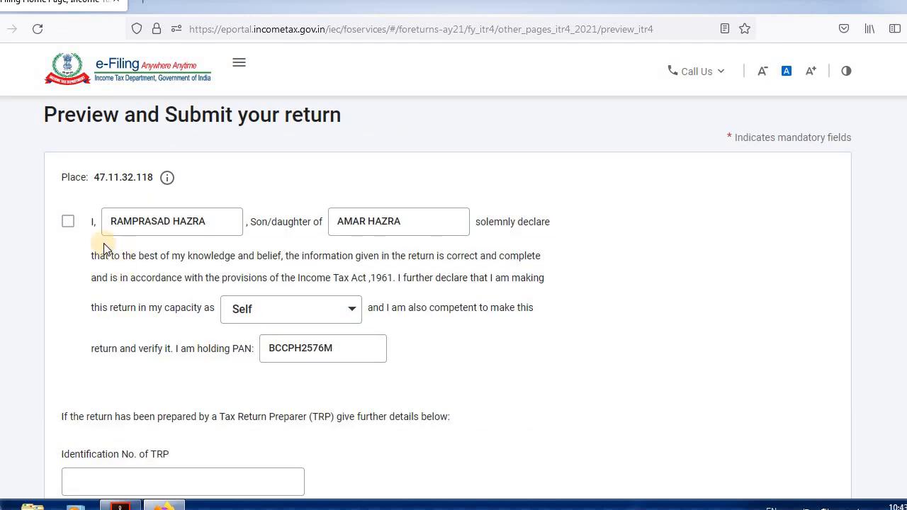
{"action": "left_click", "coordinate": [67, 223]}
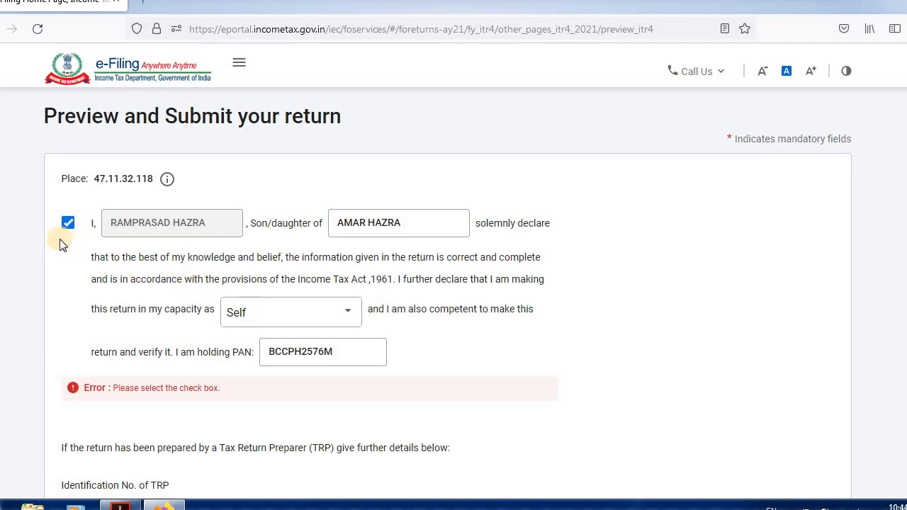
{"action": "left_click", "coordinate": [67, 224]}
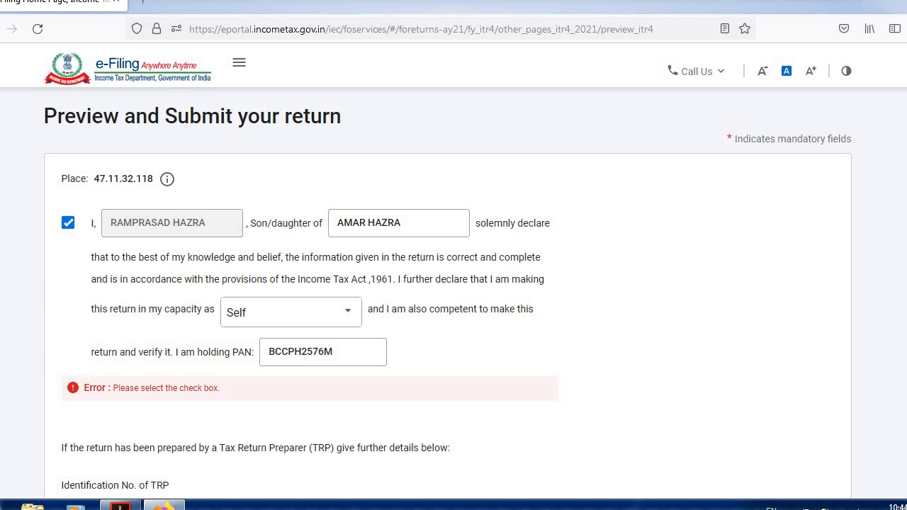
{"action": "scroll", "coordinate": [453, 283], "scroll_direction": "down", "scroll_amount": 5}
{"action": "left_click", "coordinate": [771, 343]}
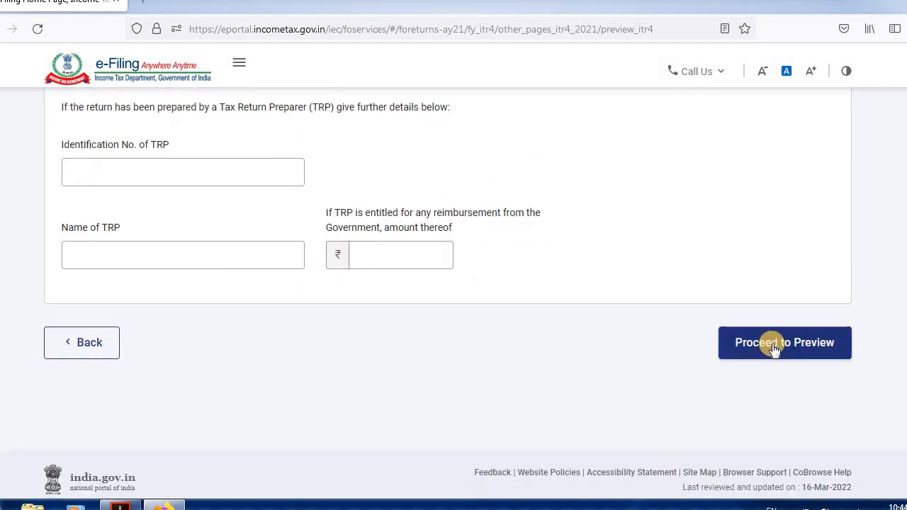
{"action": "left_click", "coordinate": [774, 345]}
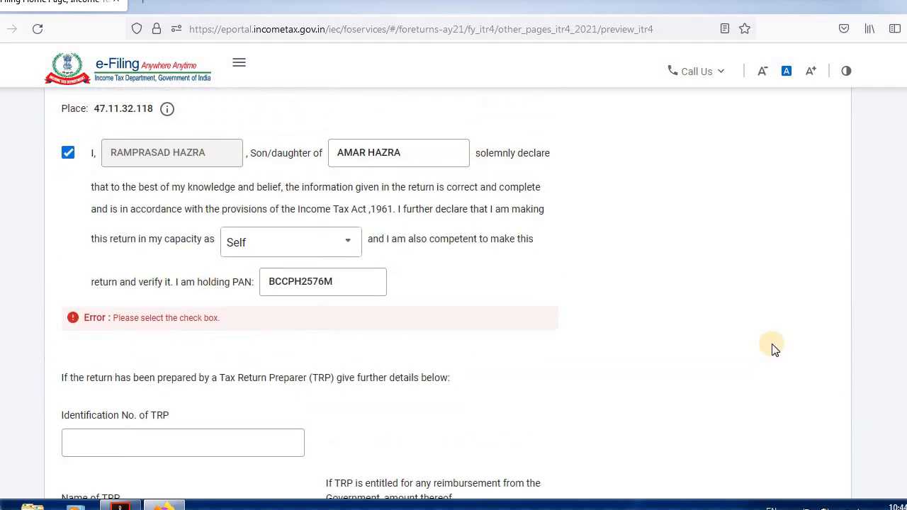
{"action": "scroll", "coordinate": [771, 348], "scroll_direction": "down", "scroll_amount": 5}
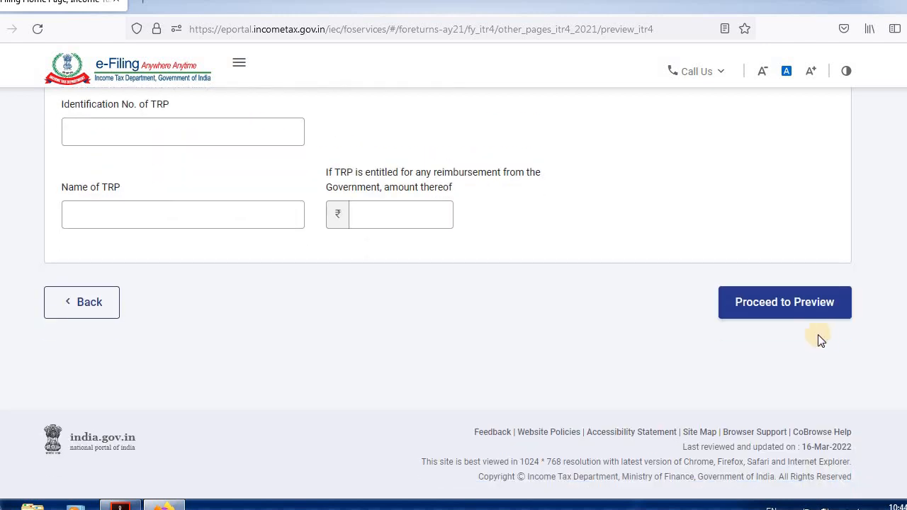
{"action": "left_click", "coordinate": [812, 303]}
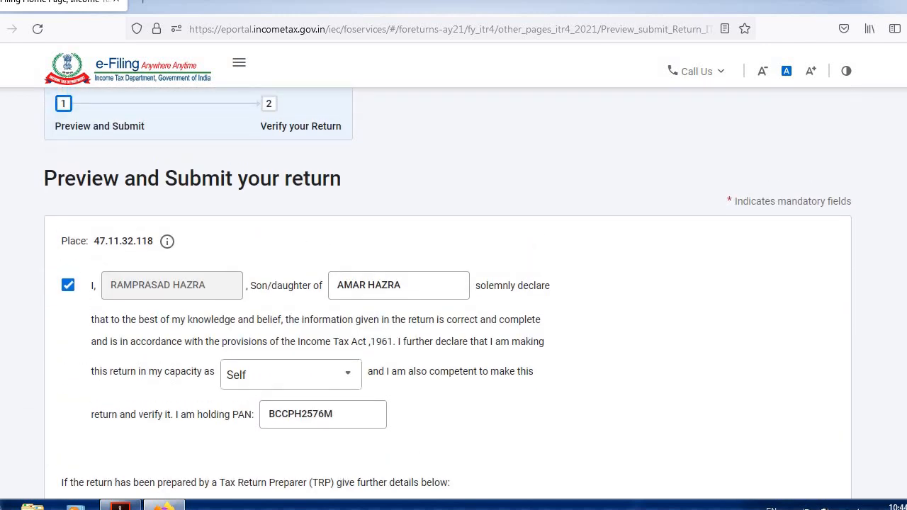
Review the full ITR-4 preview through its income, tax, TDS and donation schedules, and submit it for validation.
{"action": "scroll", "coordinate": [453, 291], "scroll_direction": "down", "scroll_amount": 20}
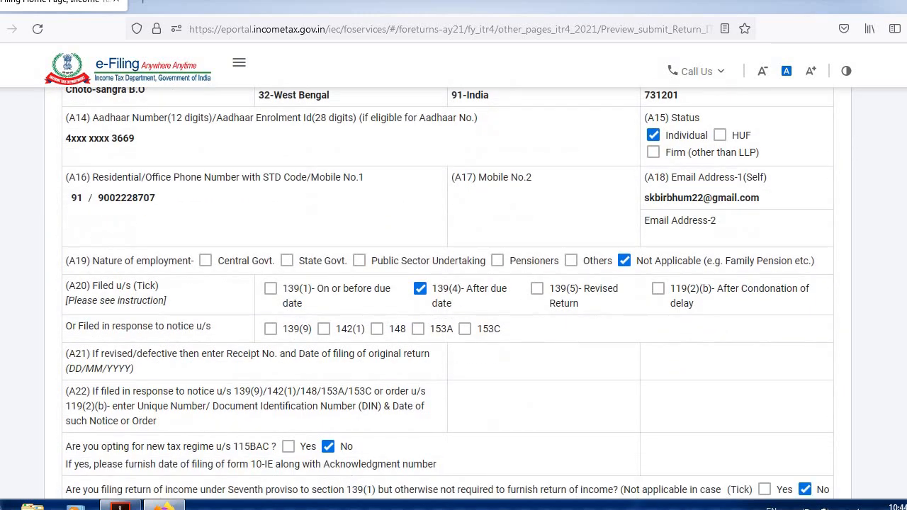
{"action": "scroll", "coordinate": [453, 290], "scroll_direction": "down", "scroll_amount": 12}
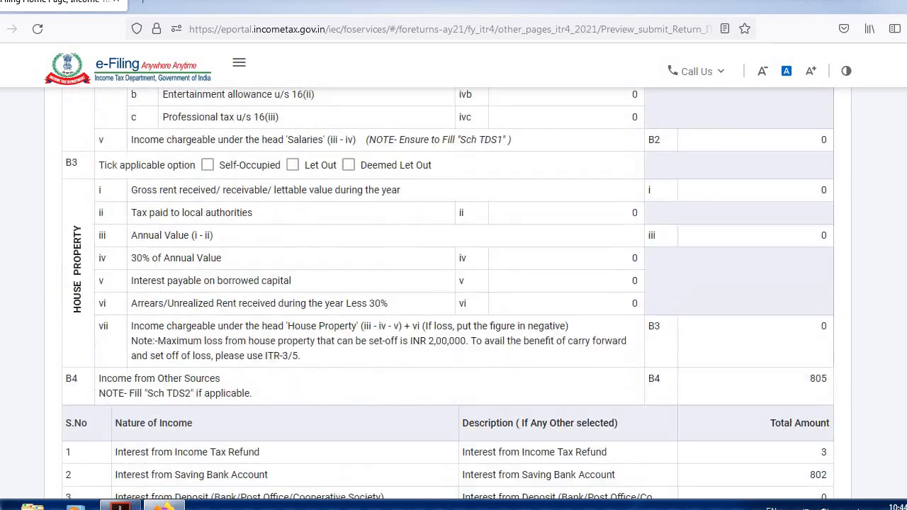
{"action": "scroll", "coordinate": [454, 291], "scroll_direction": "down", "scroll_amount": 20}
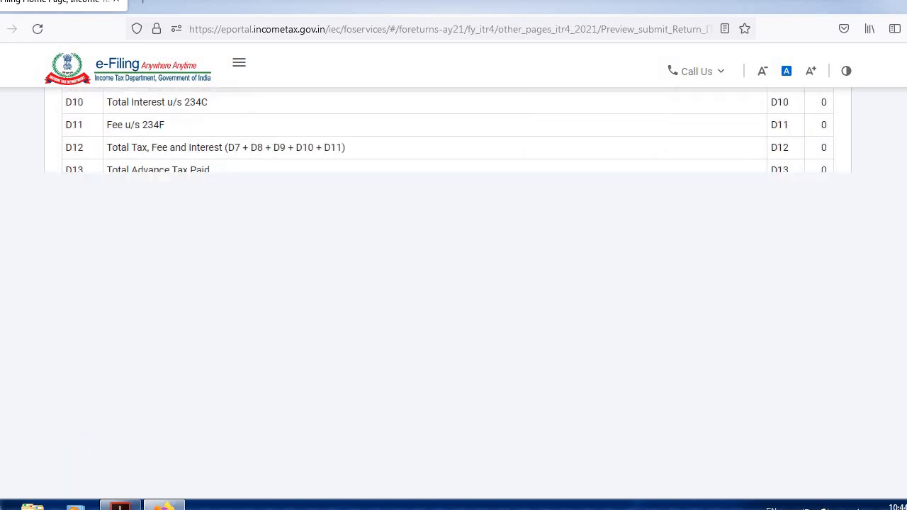
{"action": "scroll", "coordinate": [453, 290], "scroll_direction": "down", "scroll_amount": 20}
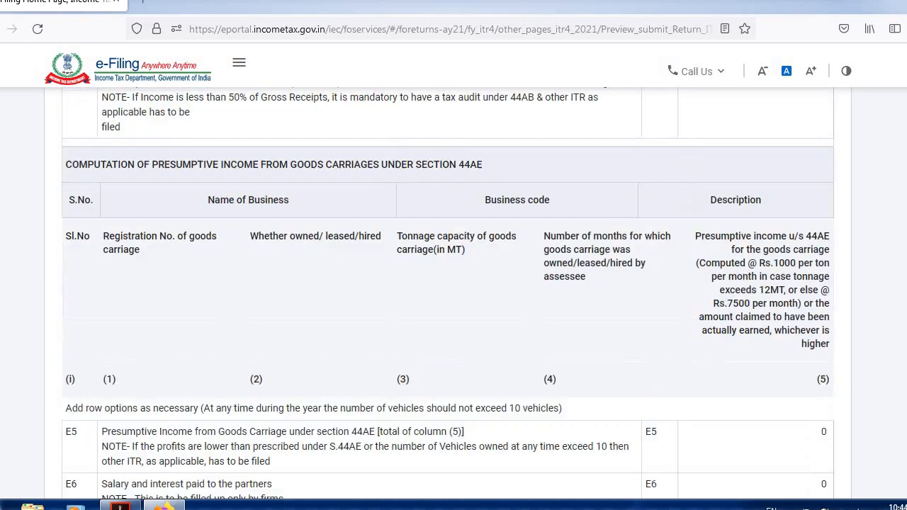
{"action": "scroll", "coordinate": [454, 291], "scroll_direction": "down", "scroll_amount": 20}
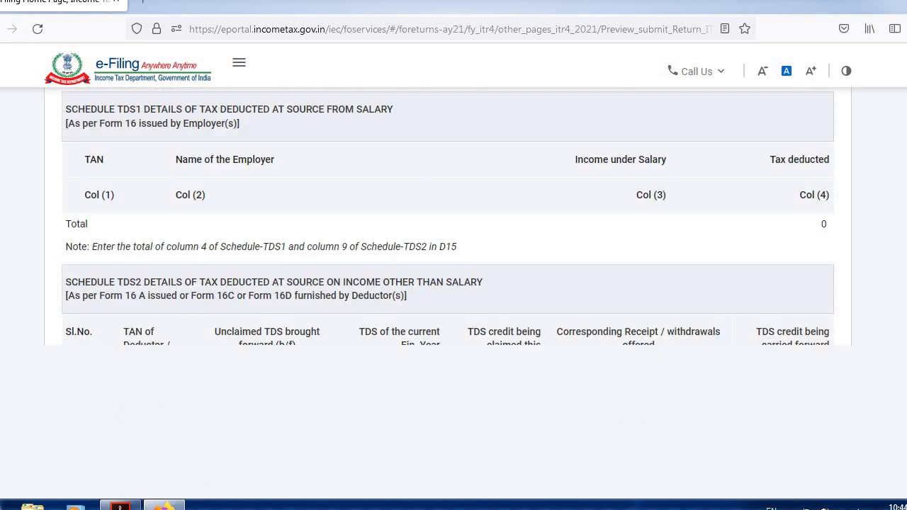
{"action": "scroll", "coordinate": [454, 290], "scroll_direction": "down", "scroll_amount": 15}
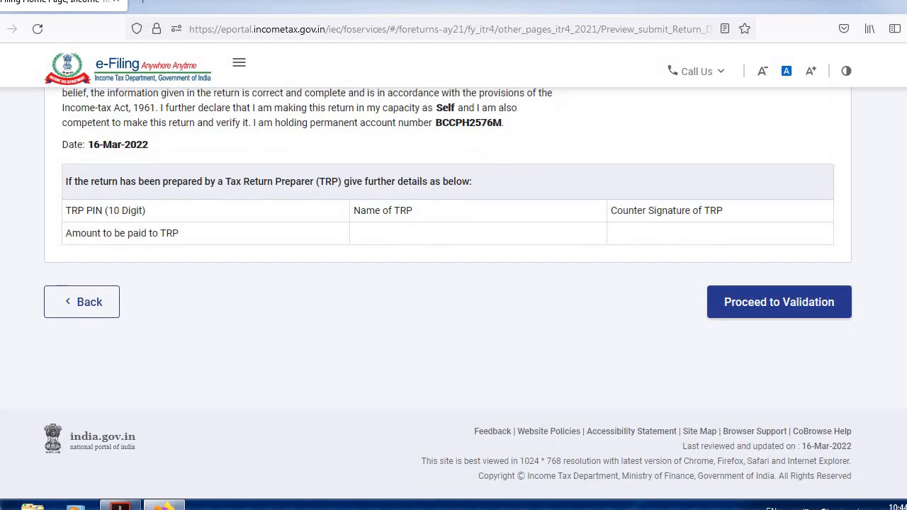
{"action": "left_click", "coordinate": [763, 312]}
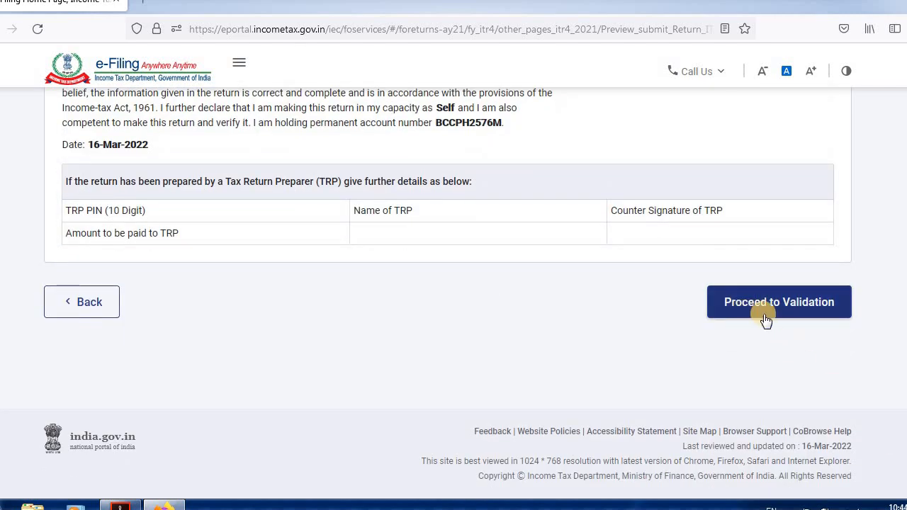
{"action": "left_click", "coordinate": [763, 312]}
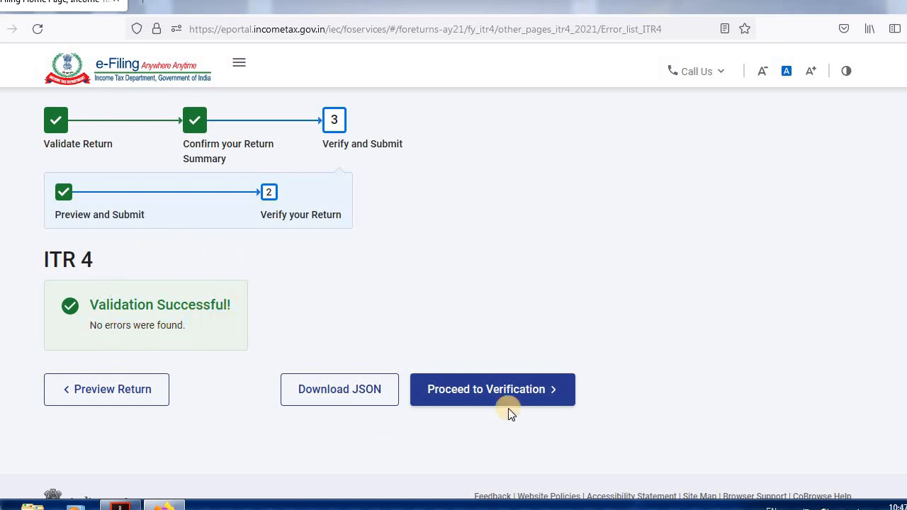
Proceed to verification of the validated return and choose e-Verify Later as the verification method.
{"action": "left_click", "coordinate": [474, 392]}
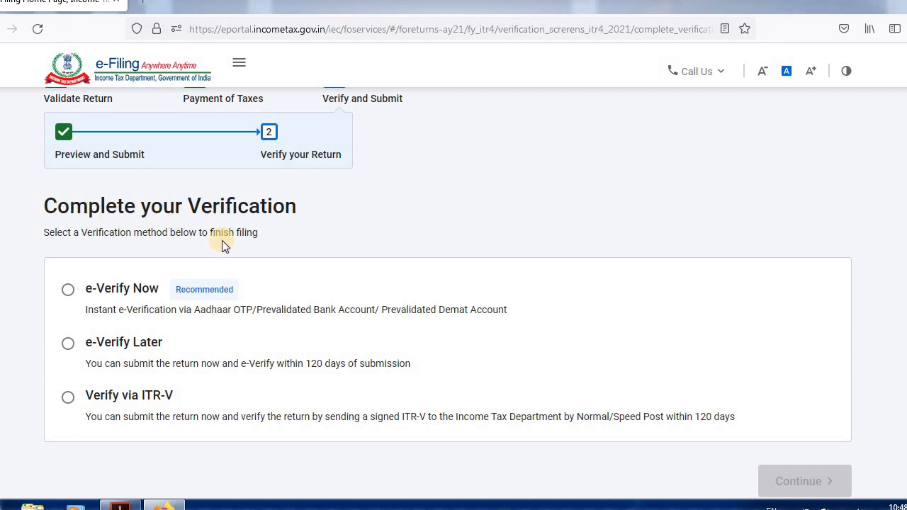
{"action": "left_click", "coordinate": [67, 292]}
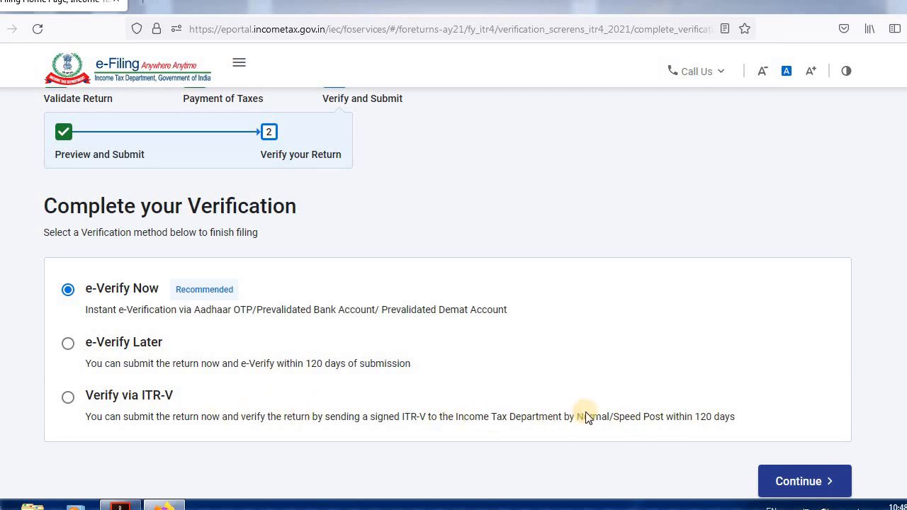
{"action": "left_click", "coordinate": [68, 345]}
{"action": "scroll", "coordinate": [446, 290], "scroll_direction": "up", "scroll_amount": 2}
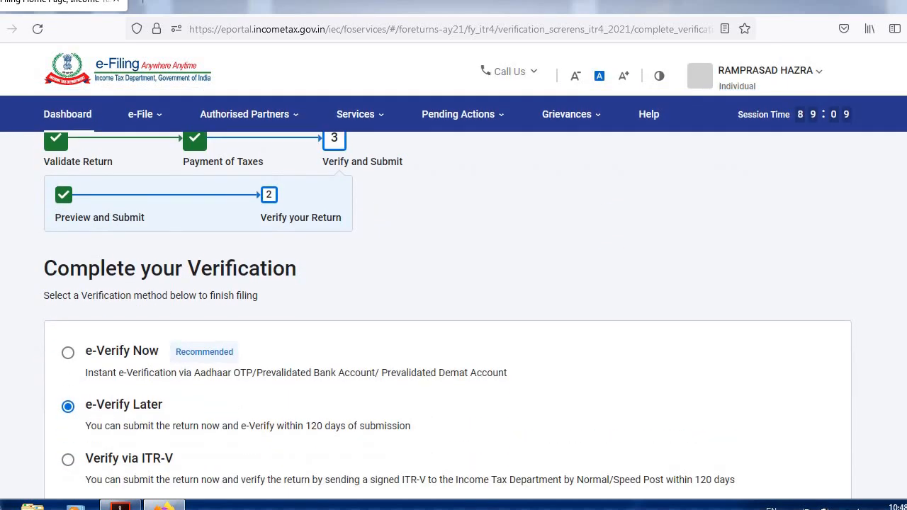
{"action": "scroll", "coordinate": [475, 189], "scroll_direction": "down", "scroll_amount": 2}
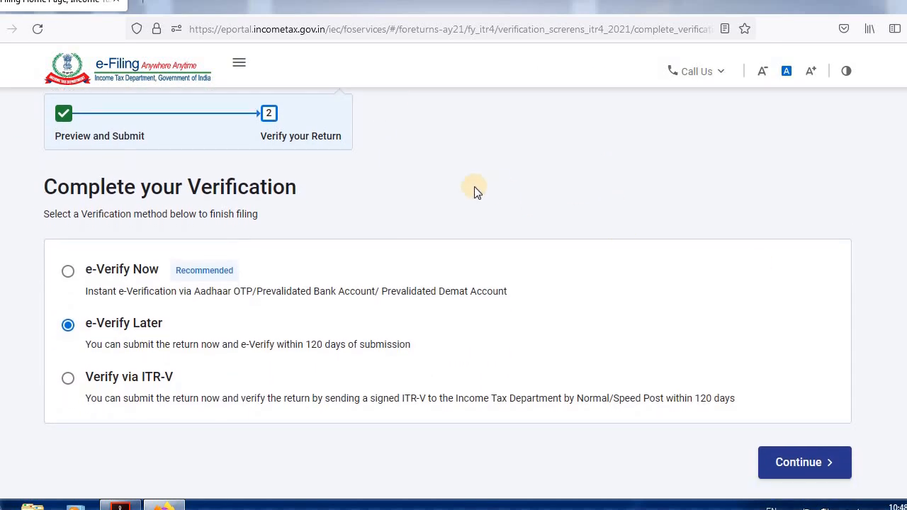